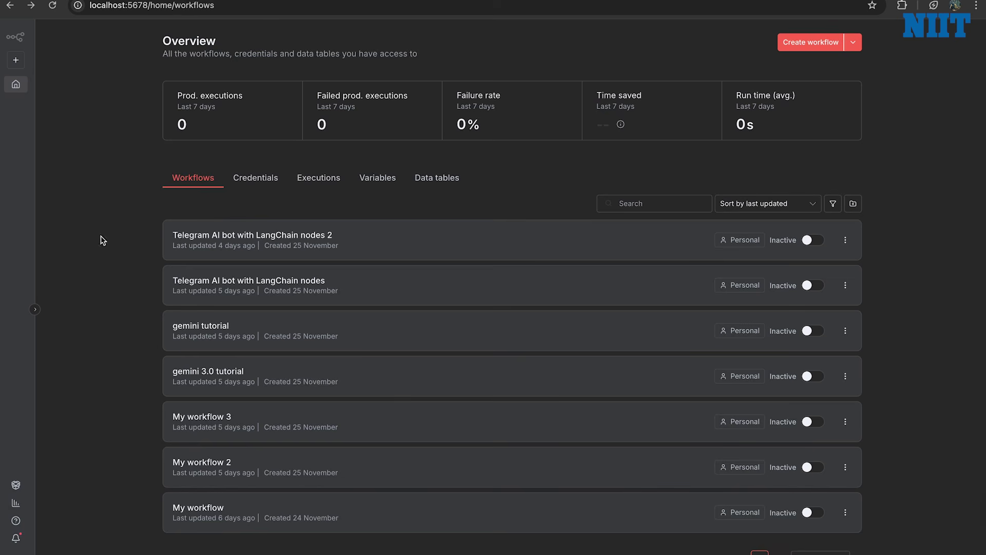
- Open the full online template library from the featured templates and browse its newcomer and trending AI templates
left_click(17, 485)
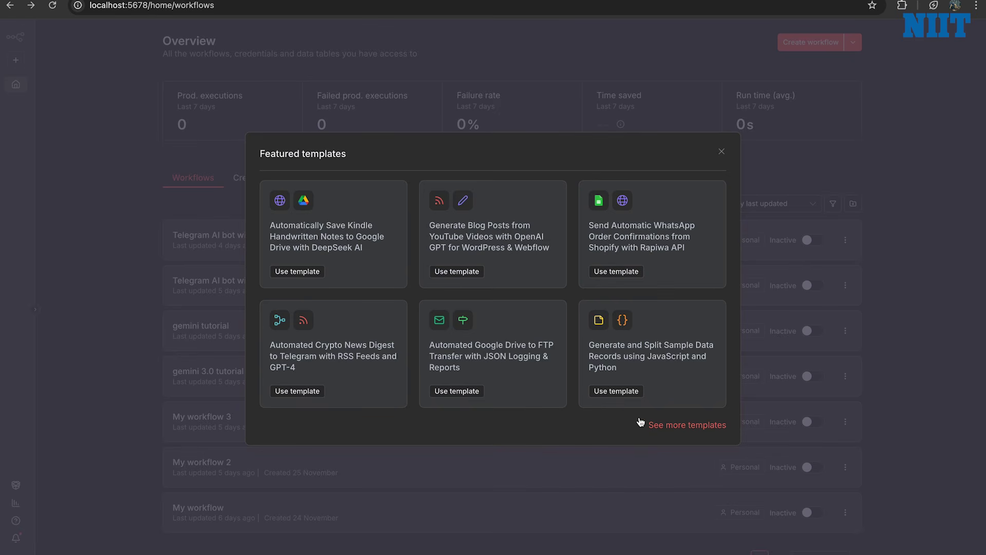
left_click(693, 428)
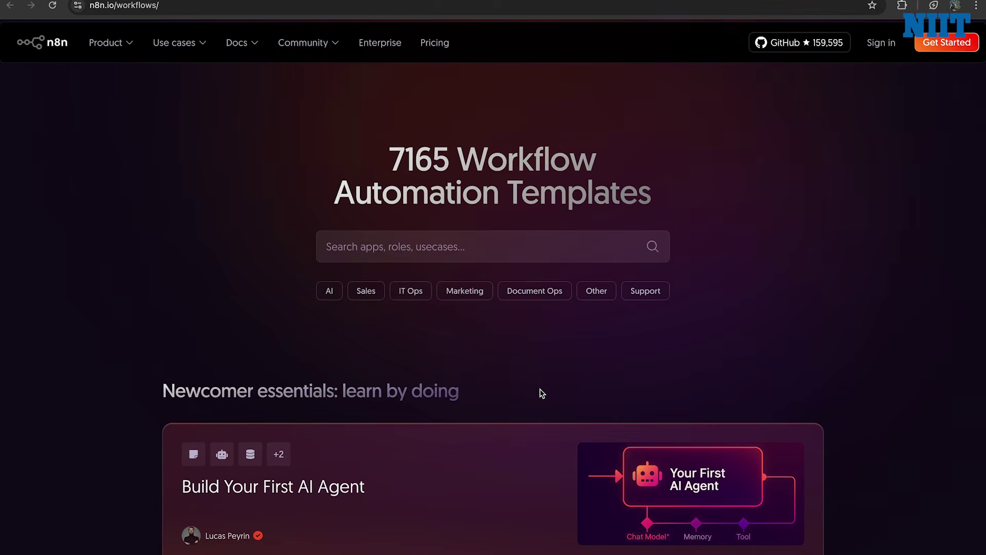
scroll(542, 391, "down", 3)
scroll(542, 394, "down", 8)
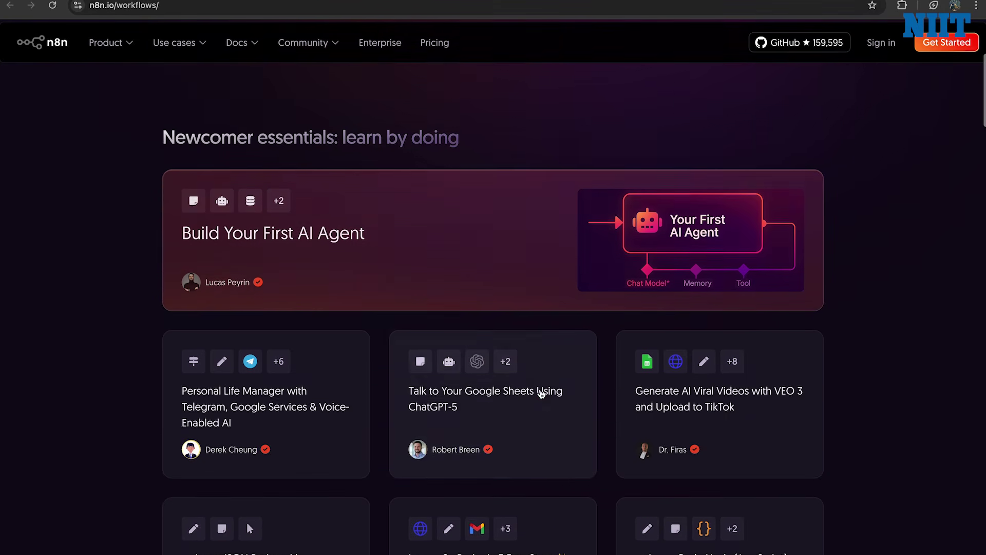
scroll(541, 394, "down", 6)
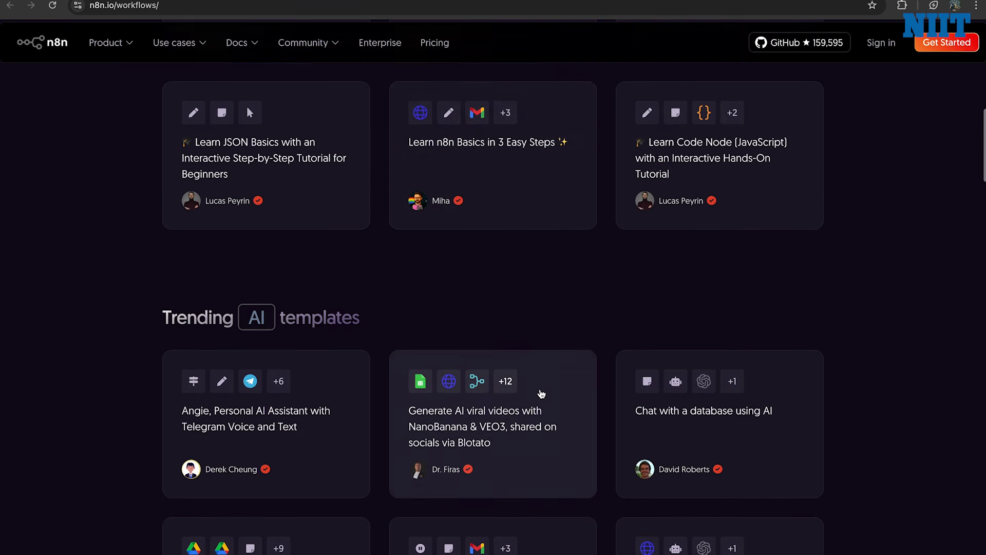
scroll(542, 393, "up", 9)
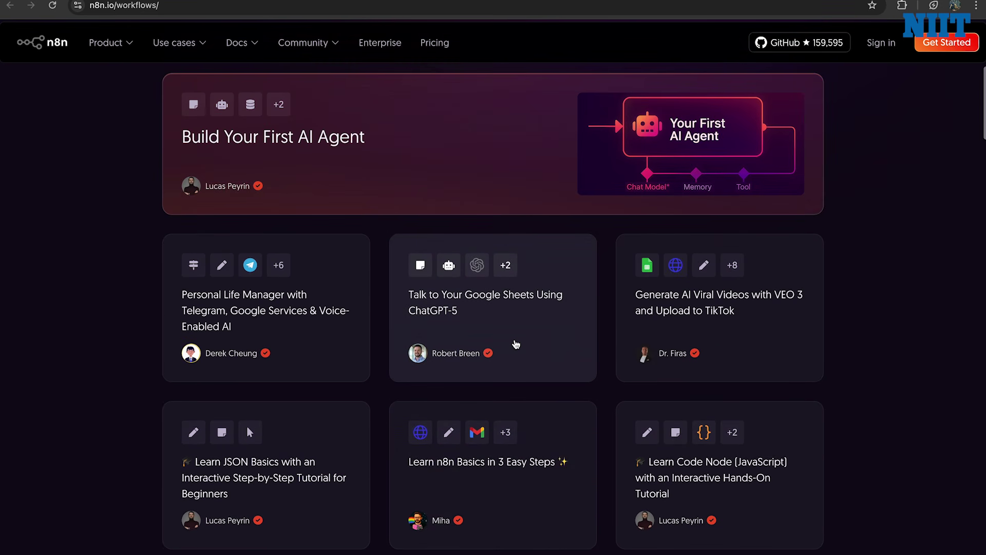
scroll(512, 343, "up", 2)
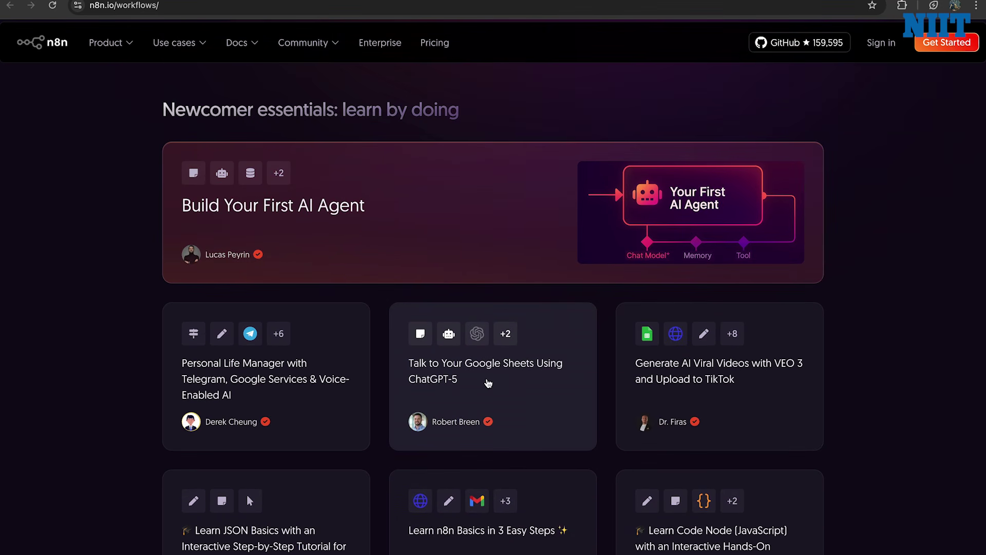
scroll(515, 154, "up", 1)
scroll(514, 150, "up", 3)
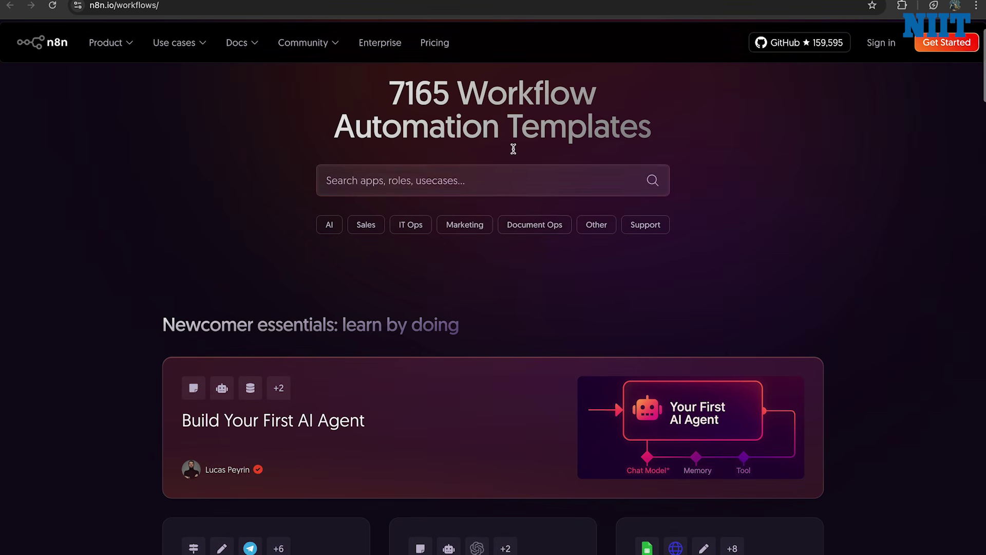
scroll(548, 237, "up", 1)
- Search the workflow template library for "daily newsletter"
left_click(385, 247)
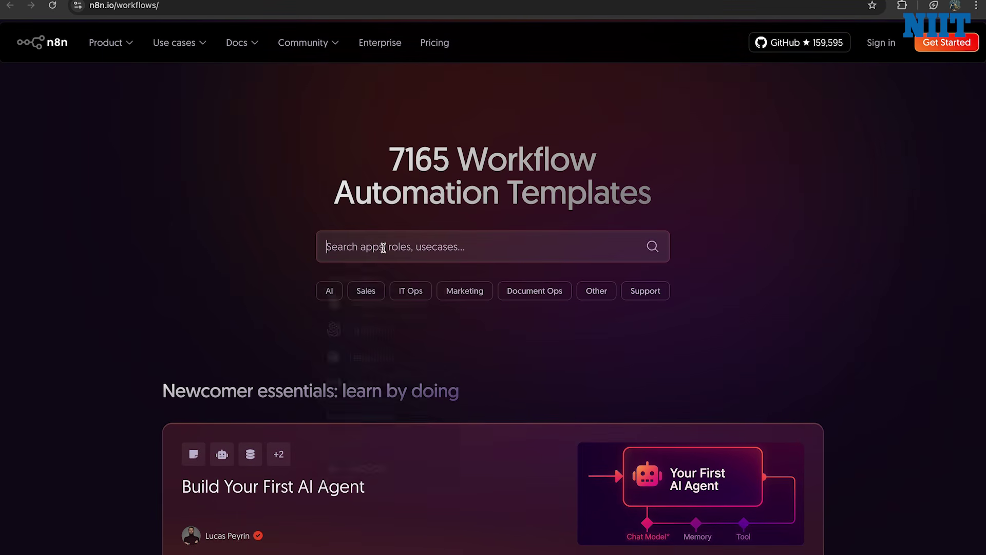
type("daio")
key("BackSpace")
key("BackSpace")
type("ily")
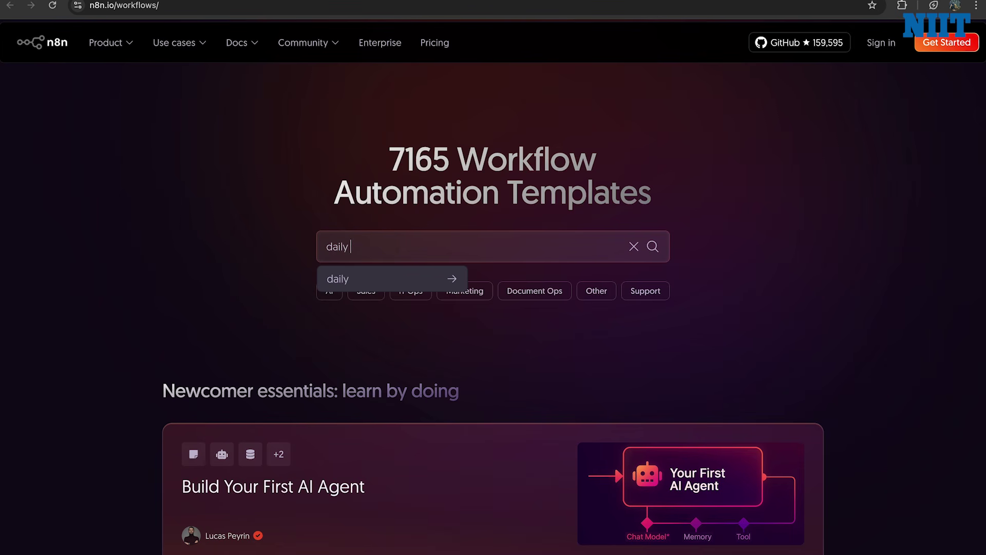
type(" newsletter")
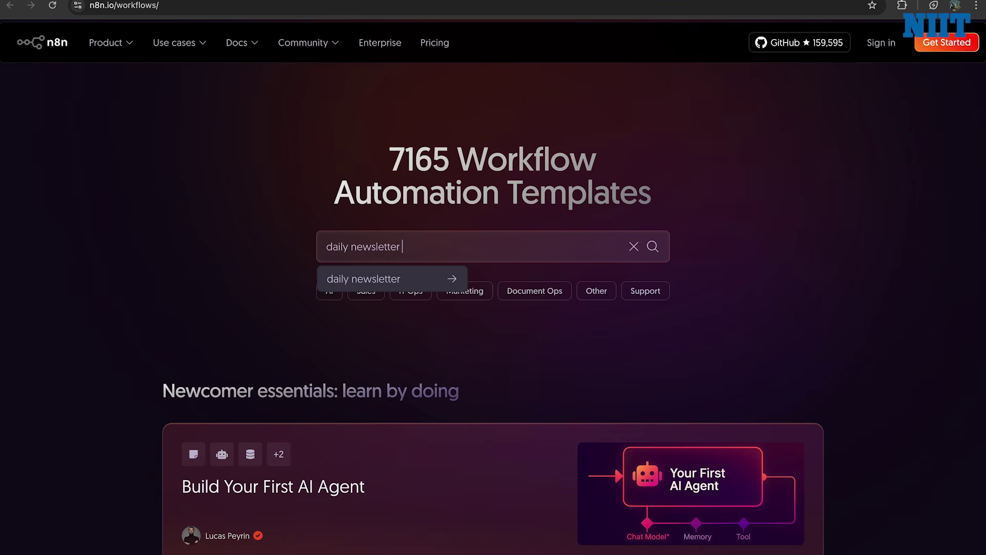
left_click(653, 247)
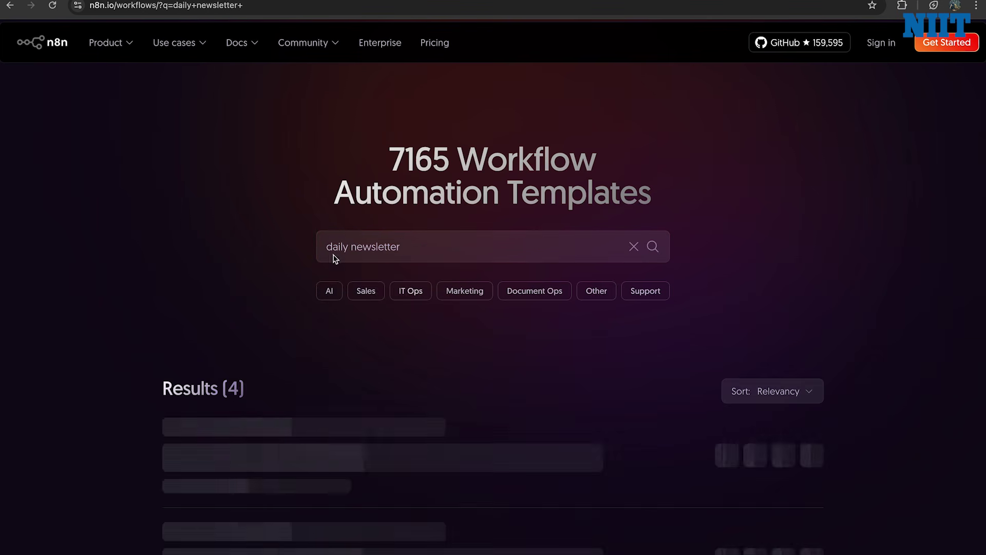
- Import the "Create a Personalized Daily Newsletter with Google Gemini AI and RSS Feeds" template to the localhost:5678 self-hosted instance
scroll(458, 352, "down", 2)
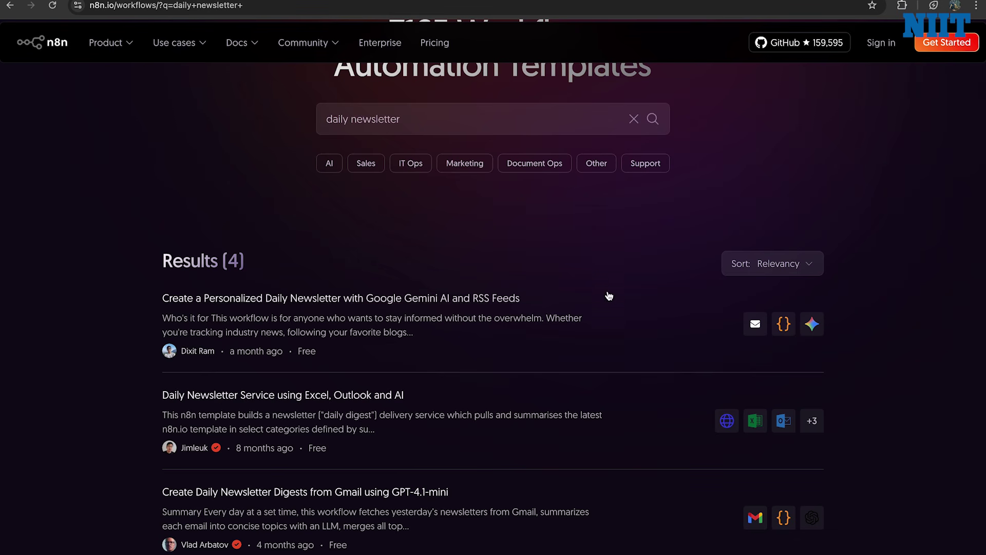
left_click(583, 314)
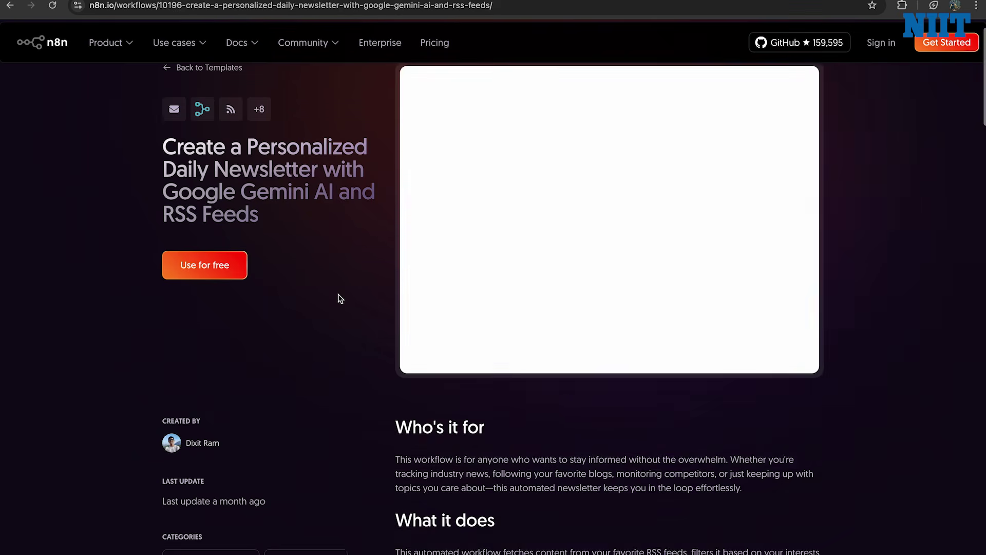
scroll(242, 242, "down", 2)
left_click(230, 231)
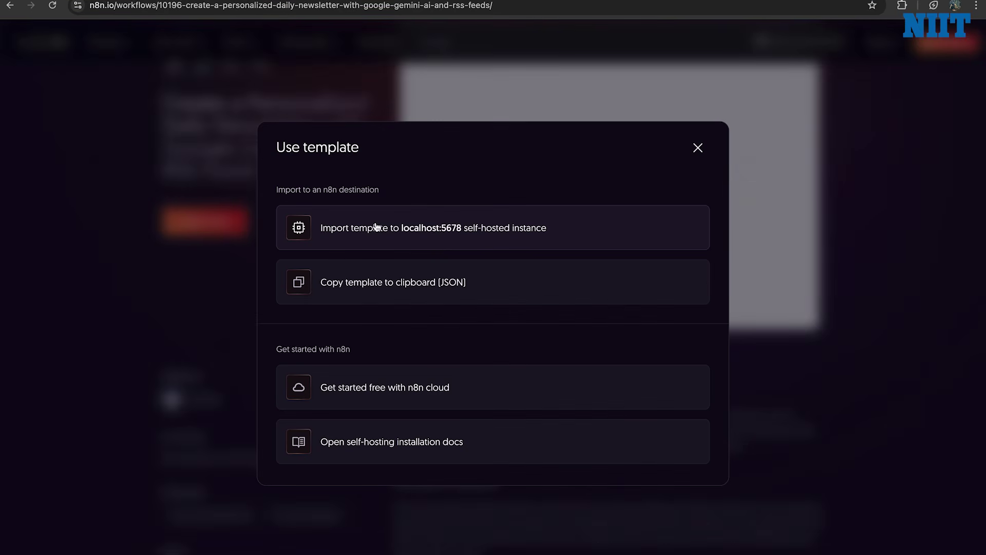
left_click(462, 231)
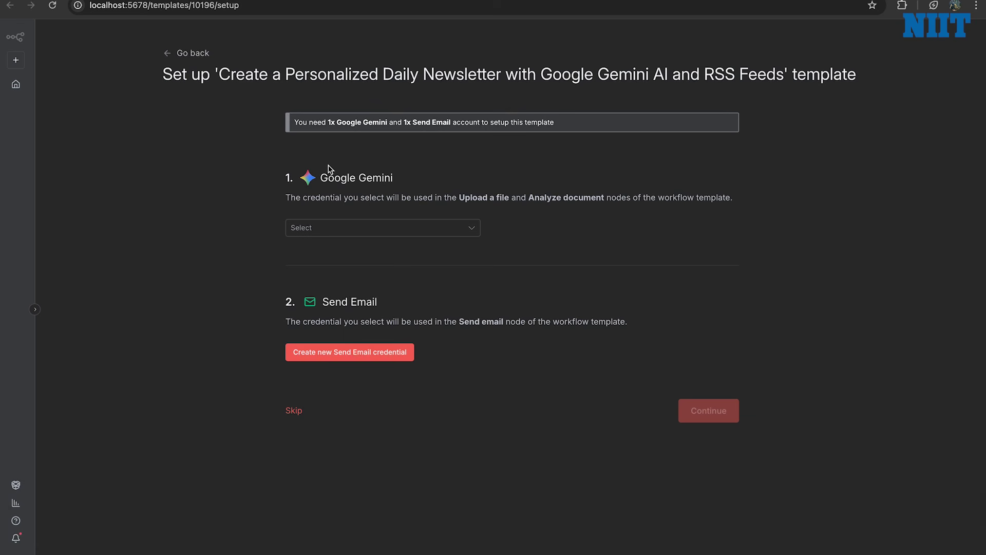
- Select the "gemini 3.0 tutorial" credential for the template's Google Gemini nodes
left_click(378, 228)
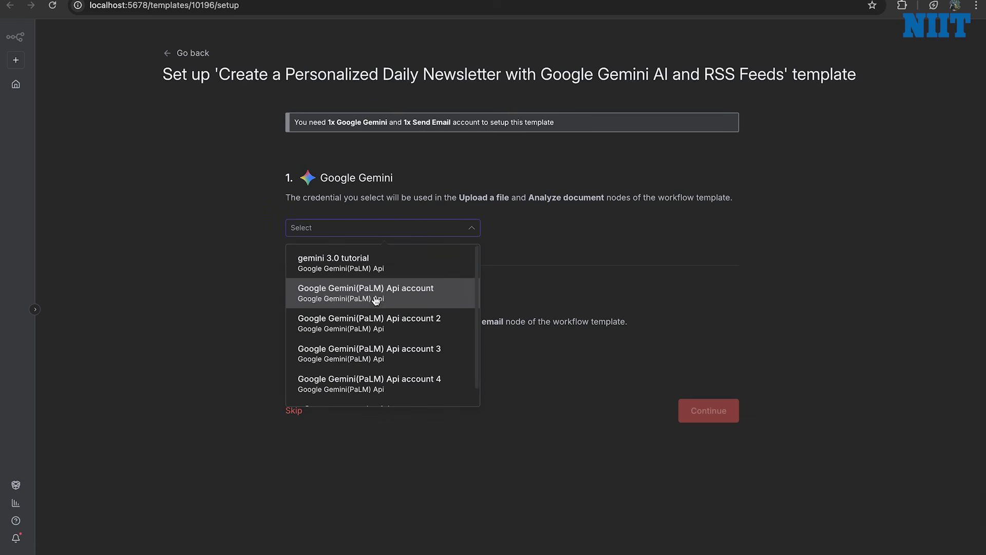
scroll(411, 362, "down", 2)
scroll(403, 329, "up", 2)
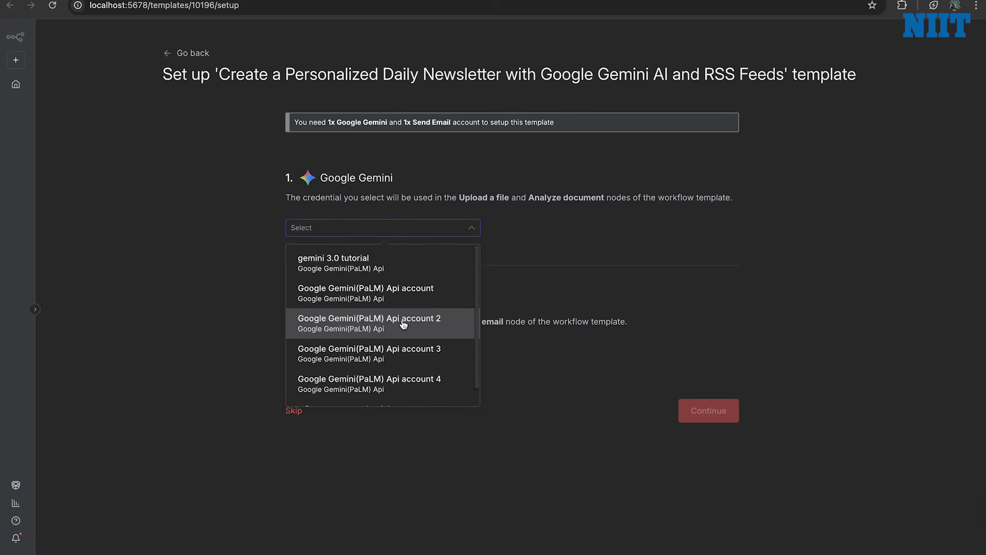
left_click(378, 263)
- Examine the connection, sharing and details settings of a new Send Email SMTP credential, and close it without saving
left_click(379, 353)
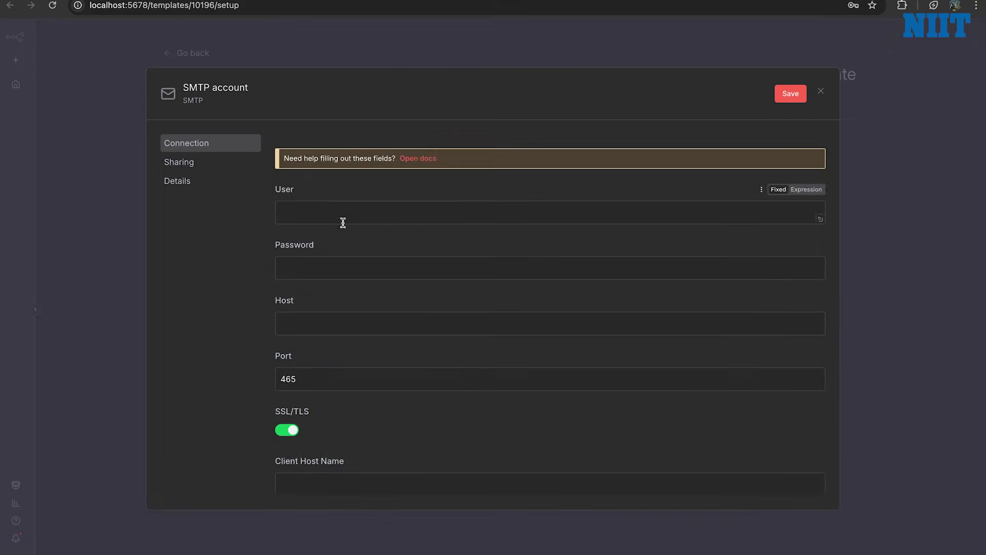
scroll(393, 364, "down", 2)
scroll(398, 383, "up", 2)
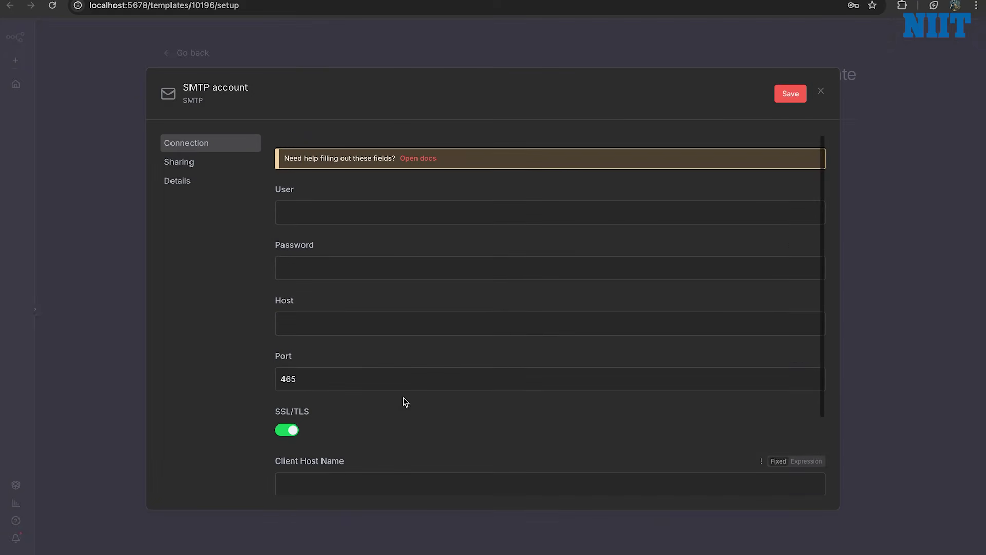
left_click(199, 164)
left_click(203, 178)
left_click(211, 149)
left_click(215, 183)
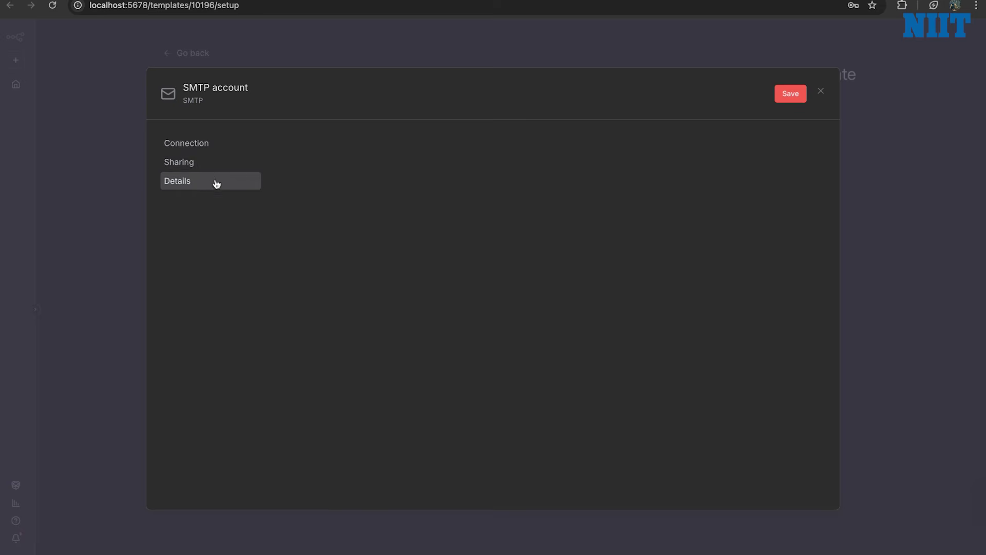
left_click(205, 162)
left_click(202, 146)
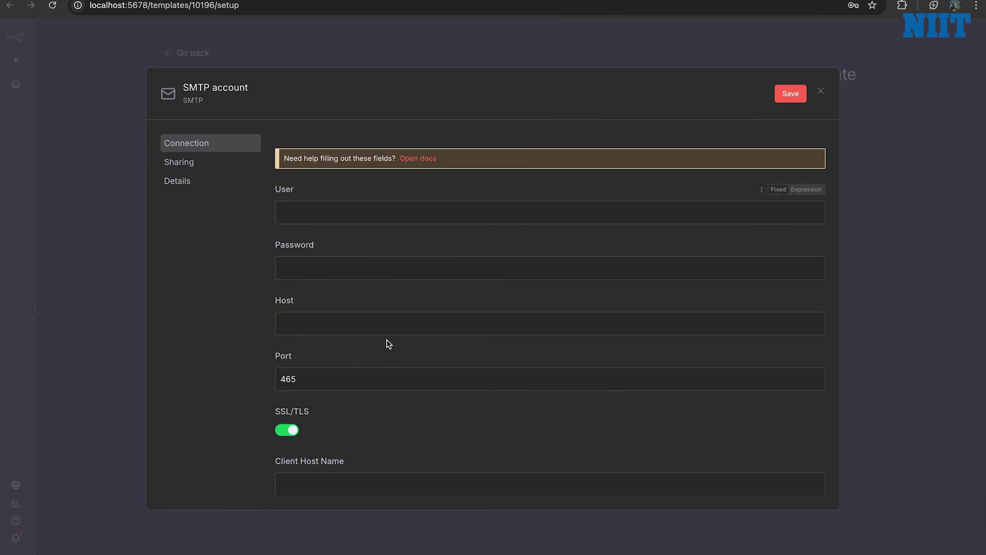
scroll(387, 359, "down", 2)
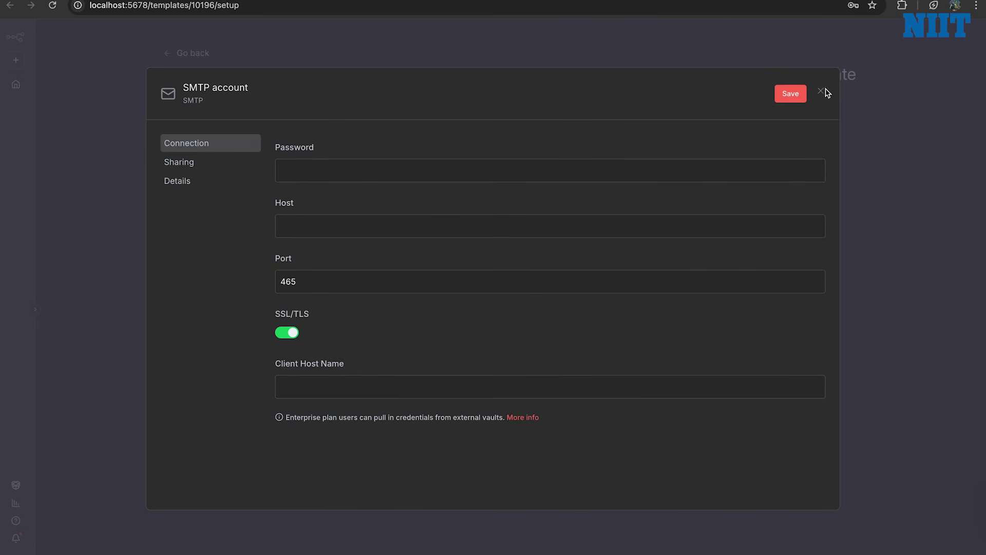
left_click(822, 91)
- Continue past the template setup without a Send Email credential and look over the imported newsletter workflow on the canvas
left_click_drag(293, 411, 648, 416)
left_click(715, 411)
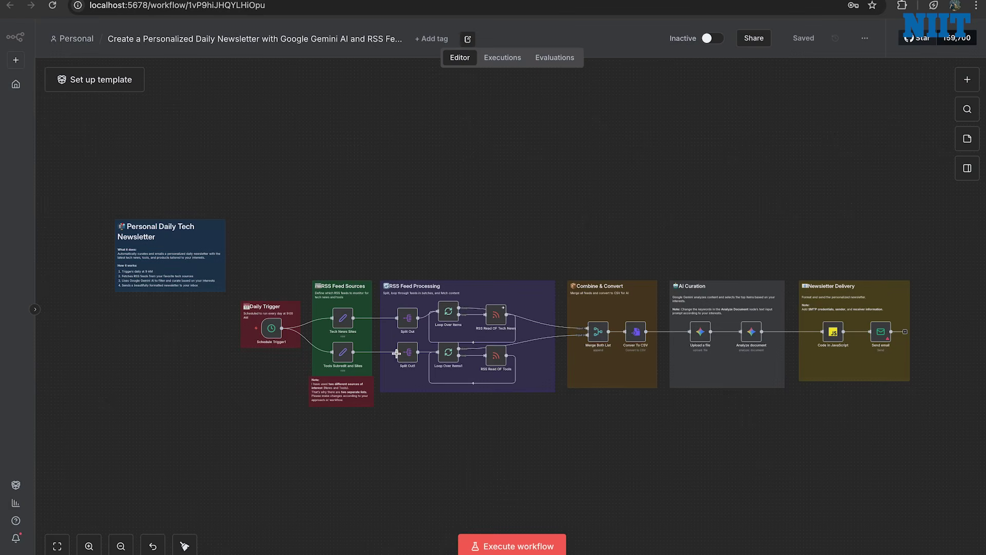
scroll(399, 369, "down", 1)
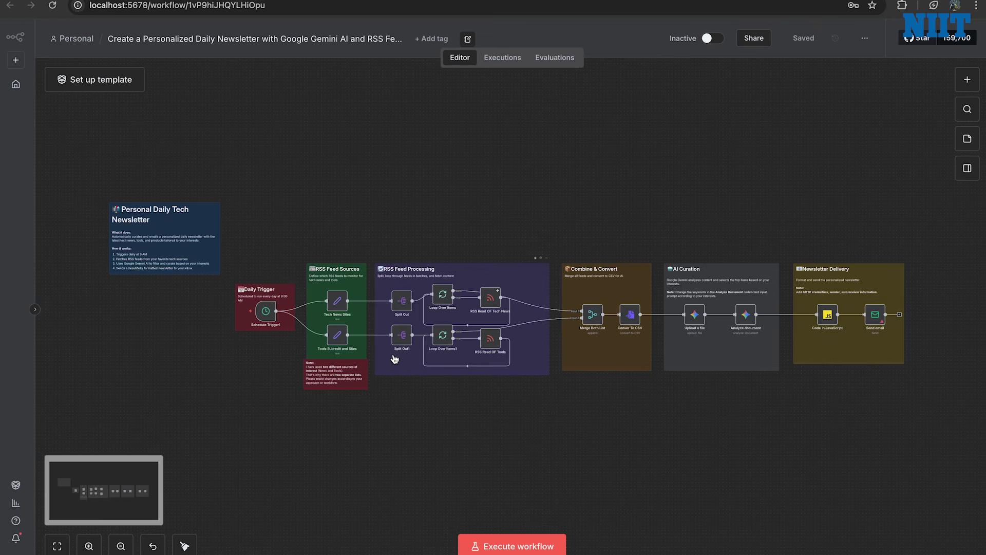
scroll(459, 291, "right", 1)
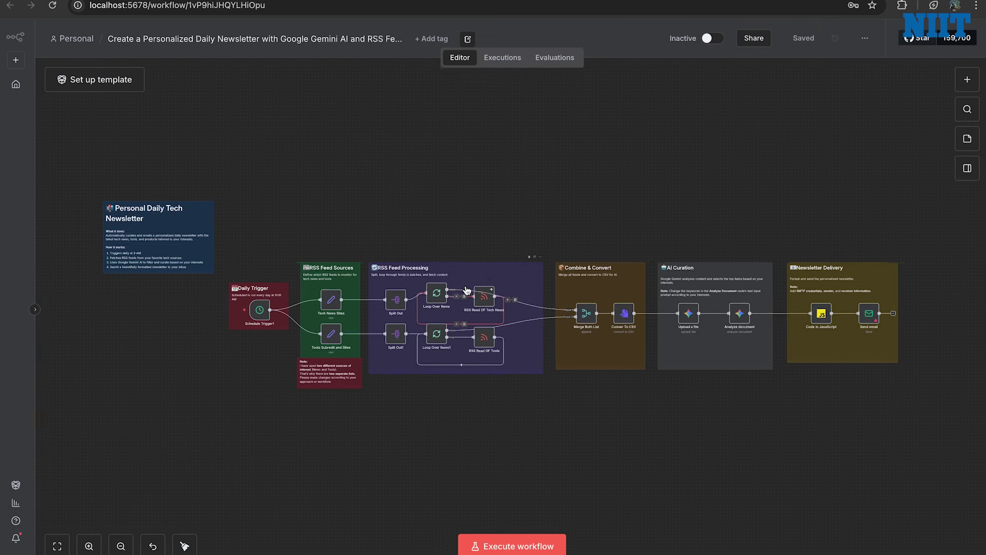
left_click(453, 281)
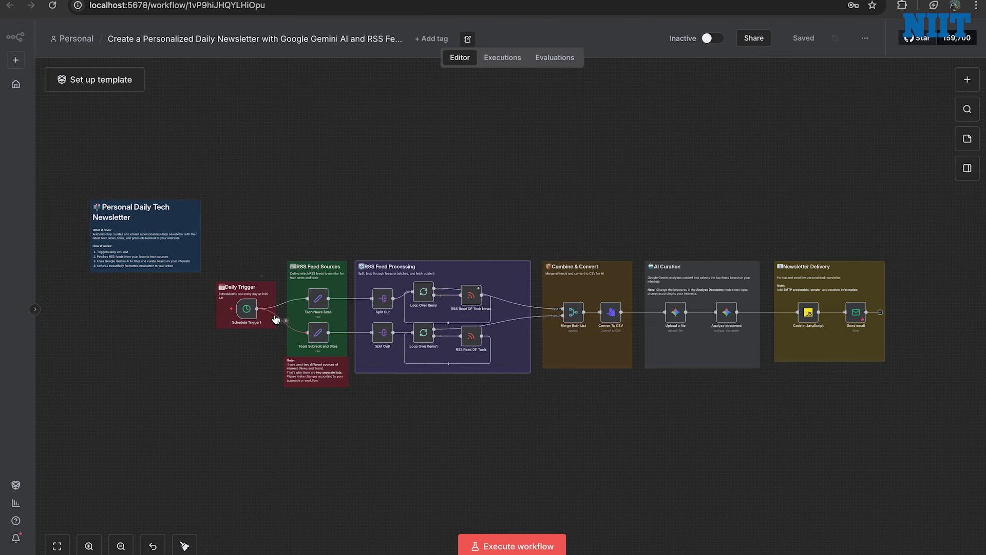
- Examine the trigger rules of the Schedule Trigger1 node in the Daily Trigger section, and return to the canvas
scroll(315, 332, "up", 3)
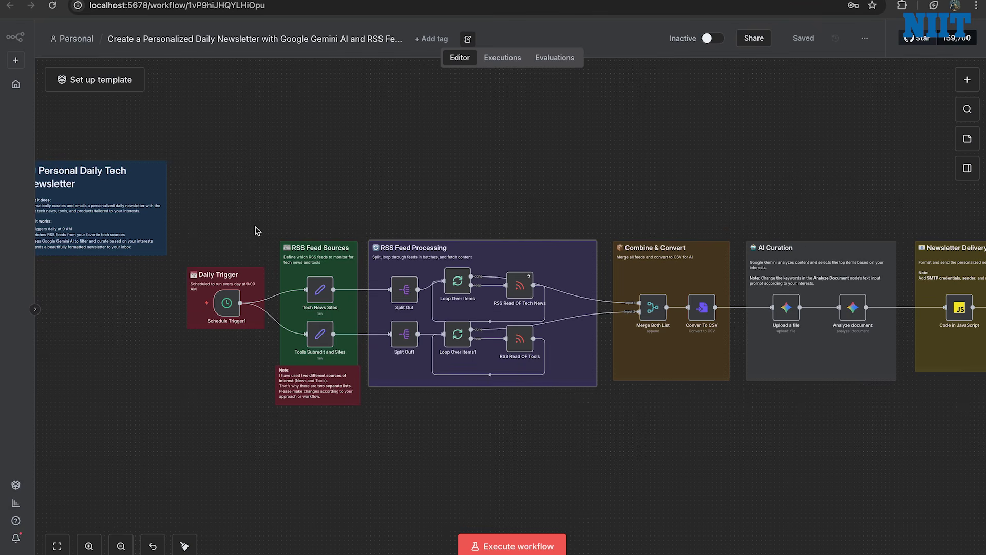
scroll(262, 305, "down", 1)
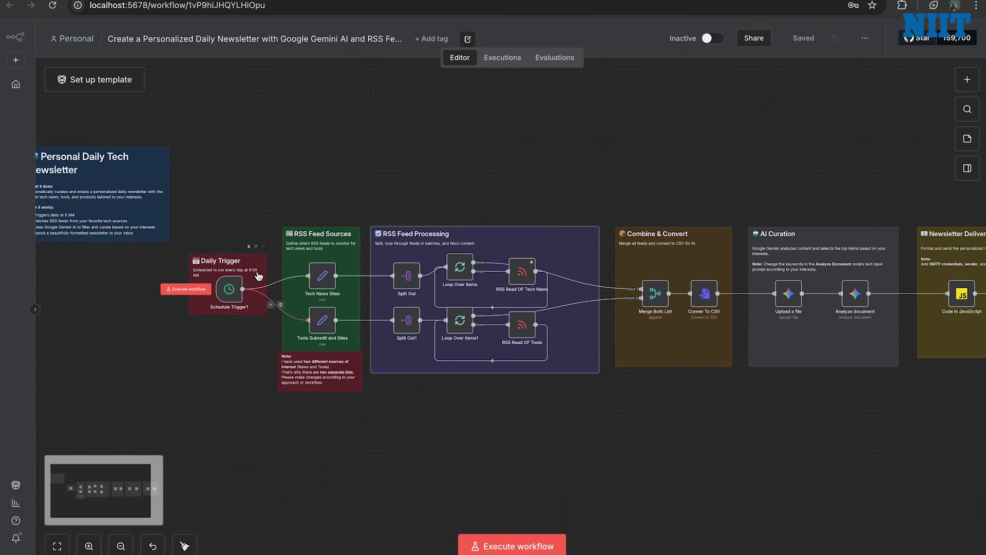
scroll(259, 277, "up", 2)
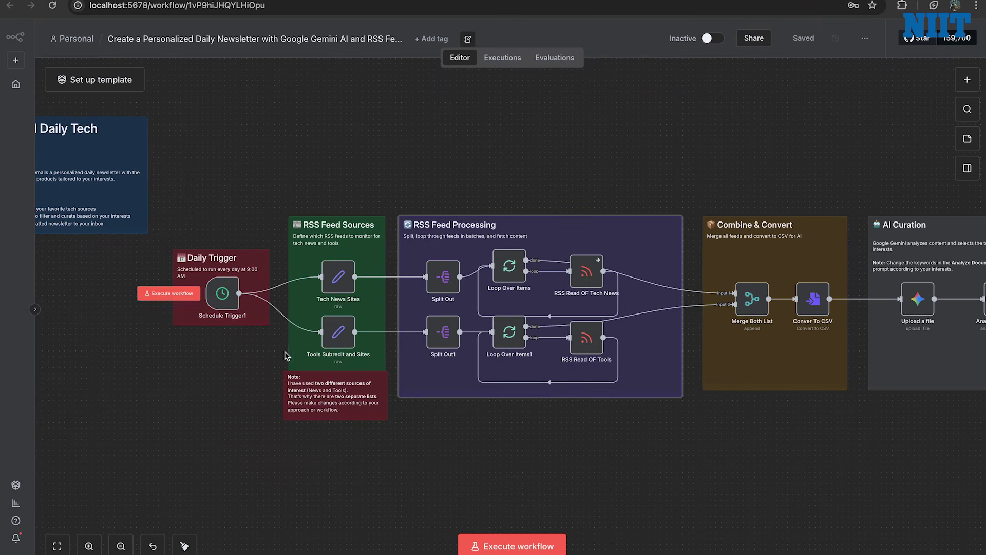
double_click(230, 306)
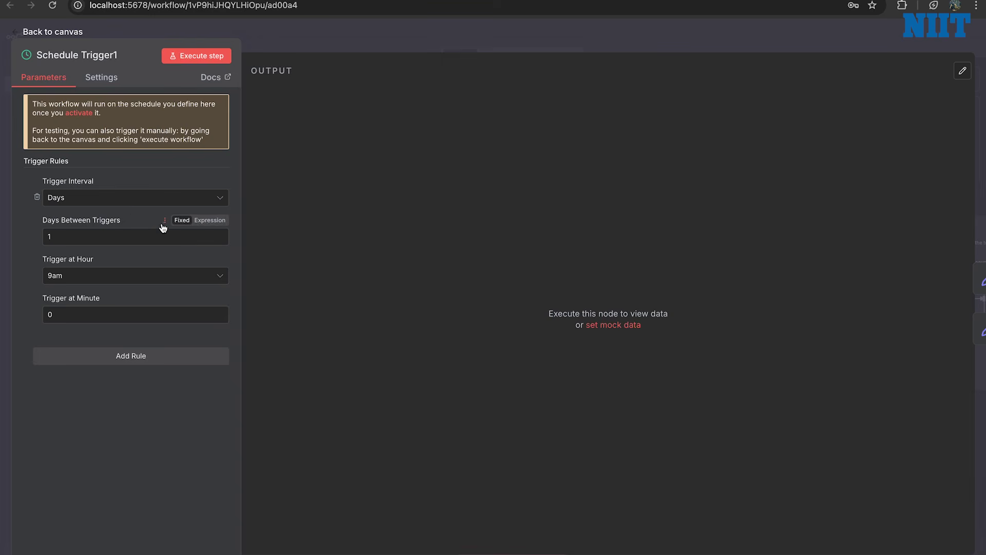
left_click(100, 242)
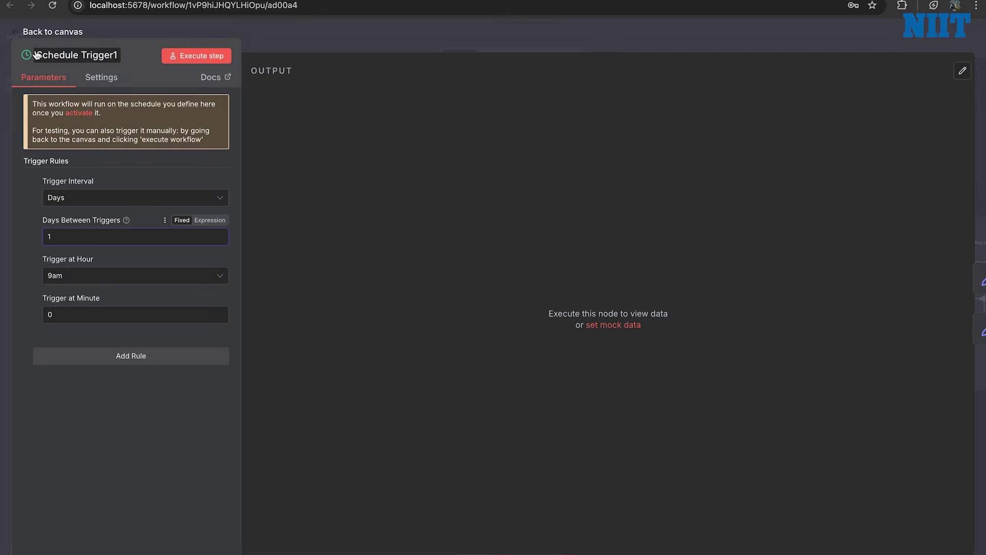
left_click(19, 33)
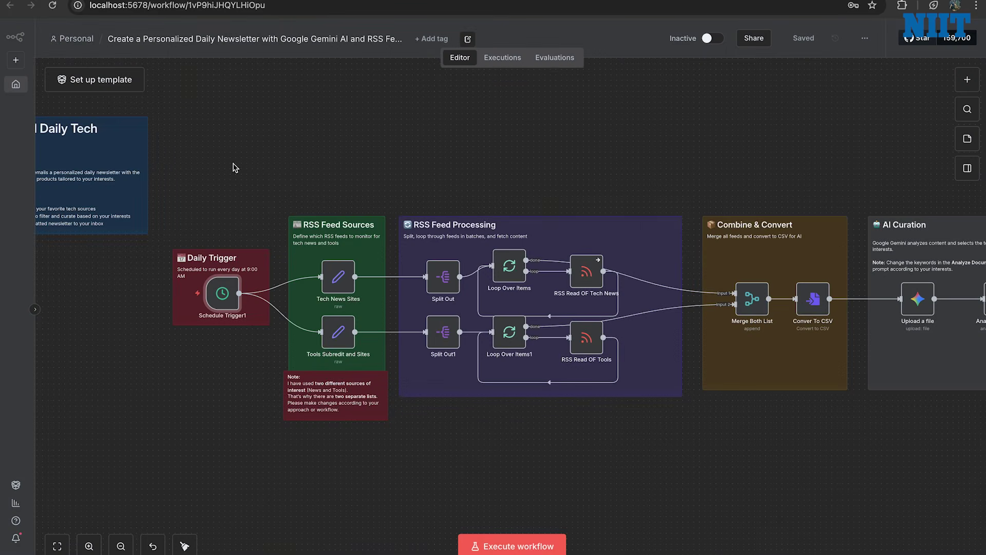
- Open the Tech News Sites node in the RSS Feed Sources section to examine its JSON list of feed URLs
scroll(350, 278, "down", 2)
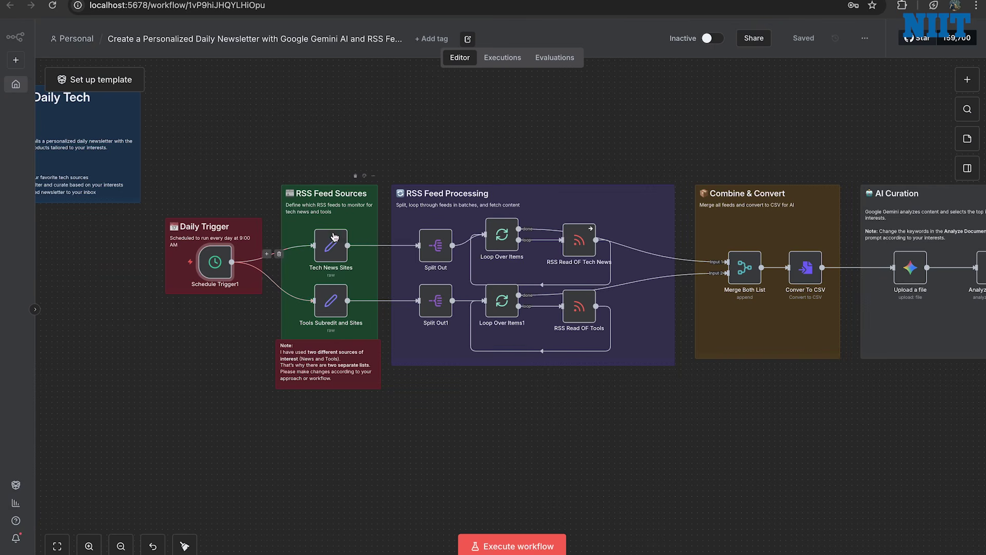
scroll(394, 234, "down", 1)
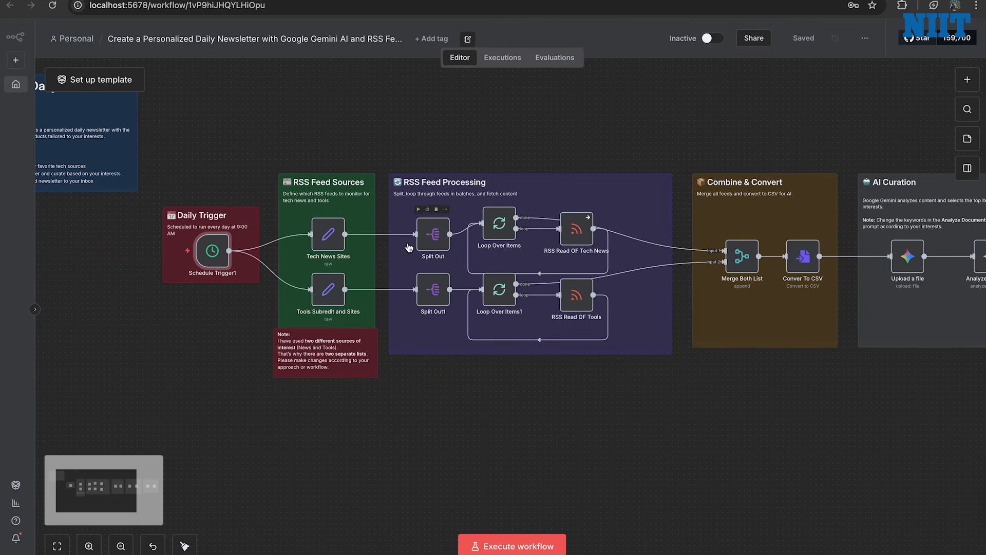
double_click(359, 221)
left_click(256, 162)
left_click(332, 246)
double_click(333, 246)
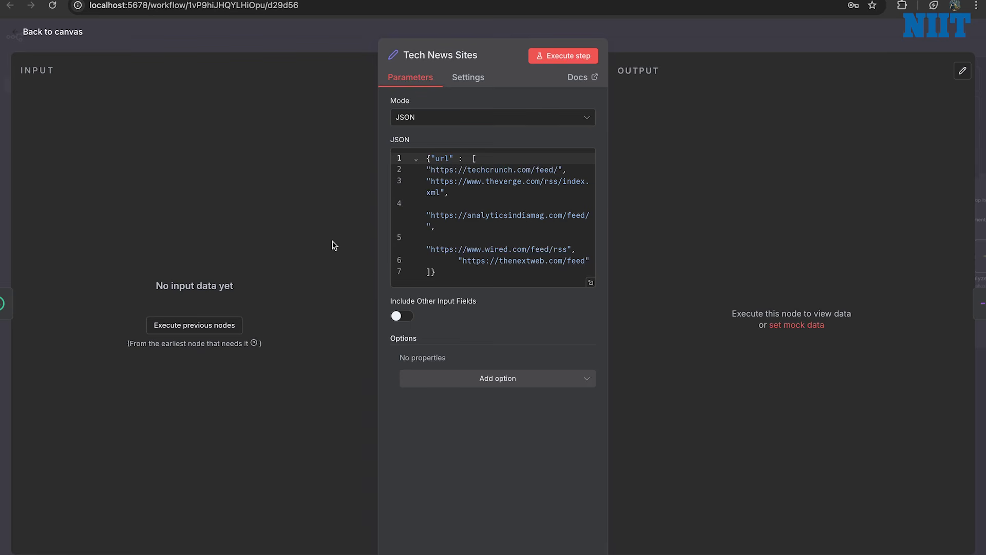
- Examine the JSON list of feed URLs in the Tools Subredit and Sites node, and return to the canvas
left_click(57, 33)
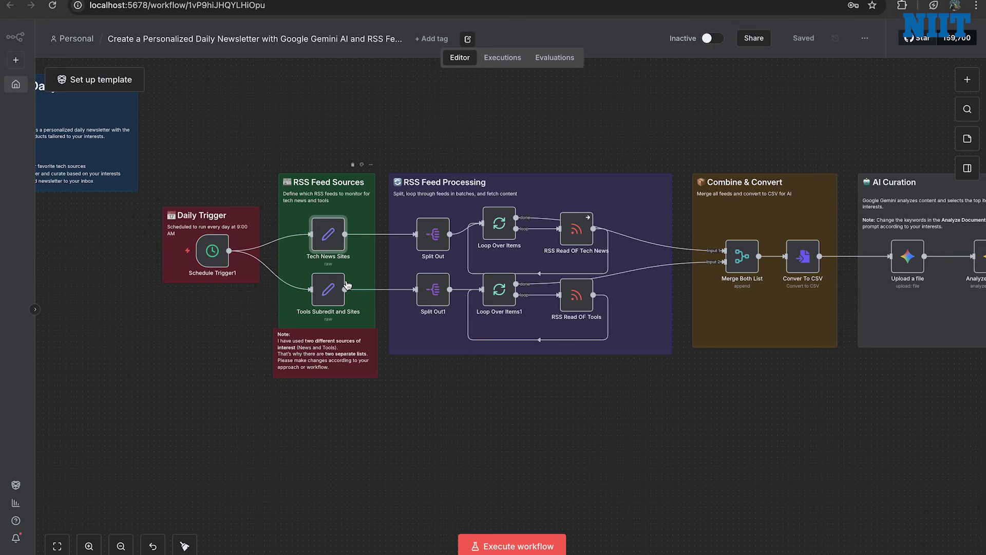
double_click(329, 289)
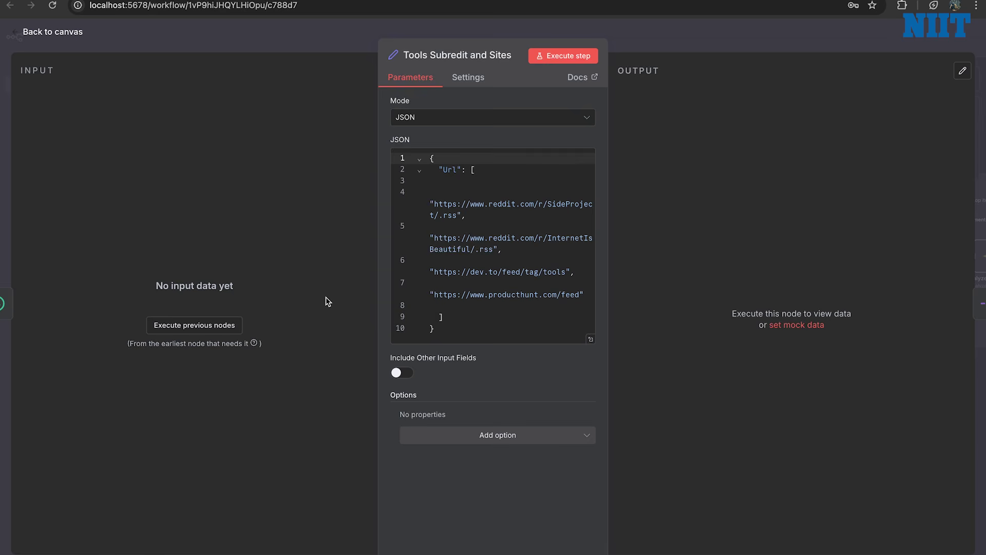
left_click(54, 32)
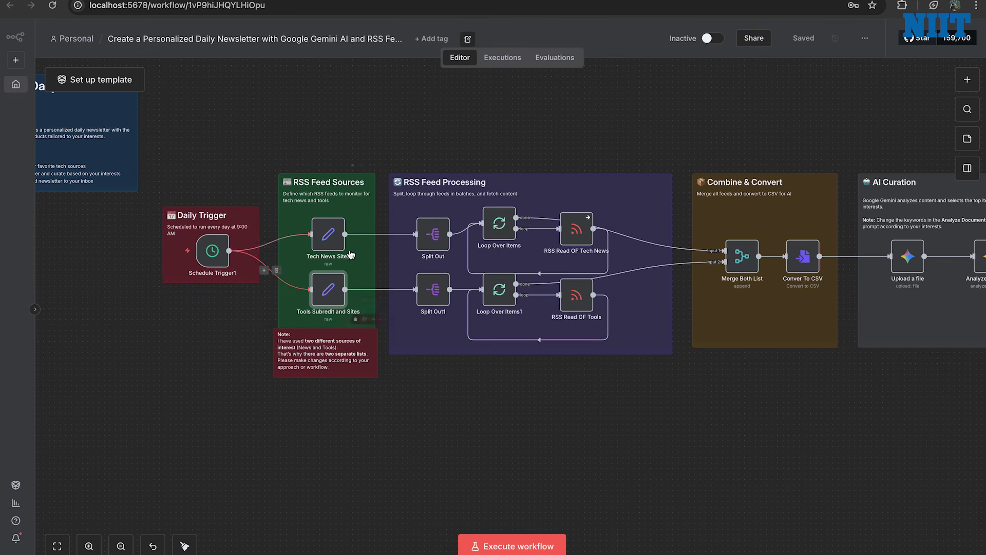
- Open the Split Out node in RSS Feed Processing and examine its Fields To Split Out input modes and Include choices
scroll(406, 228, "right", 2)
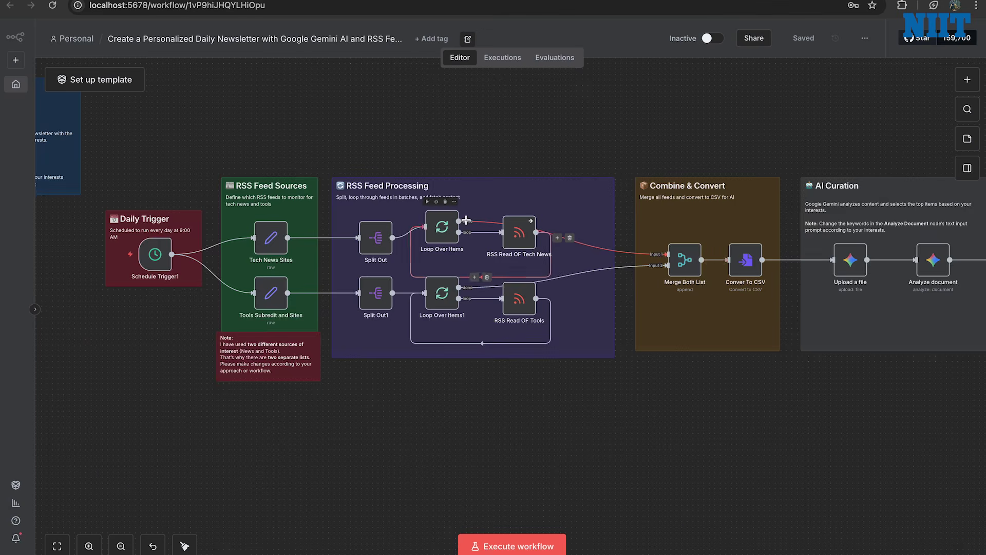
scroll(464, 218, "up", 3)
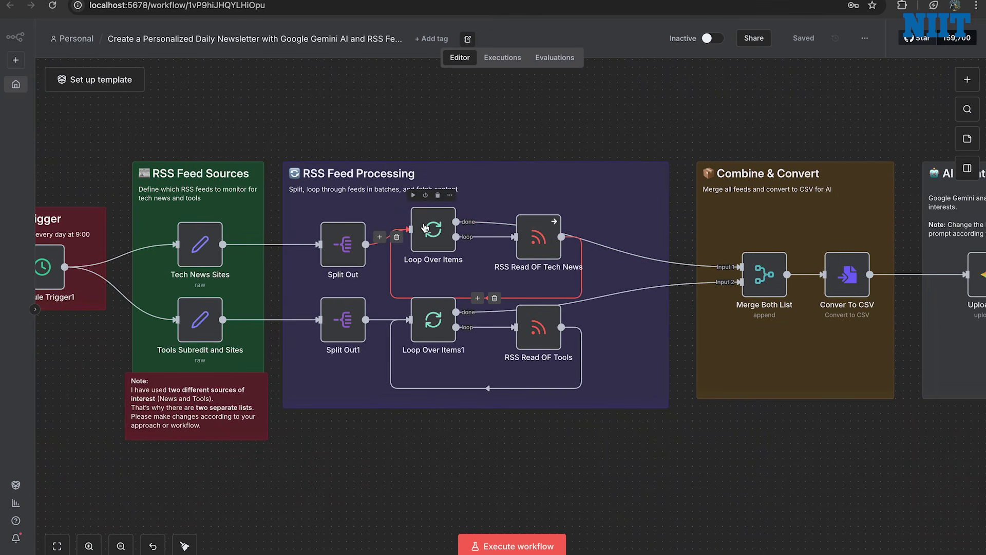
double_click(343, 244)
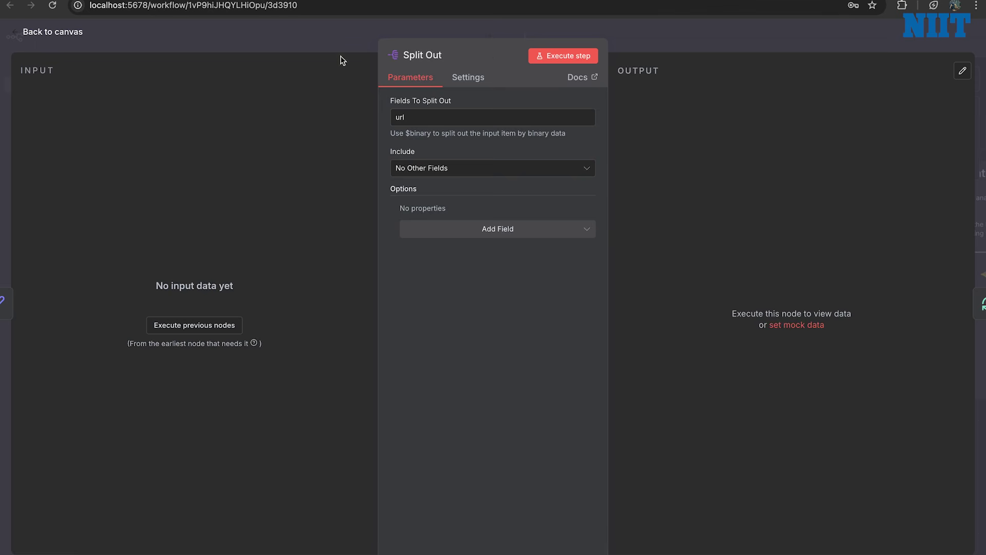
left_click(421, 119)
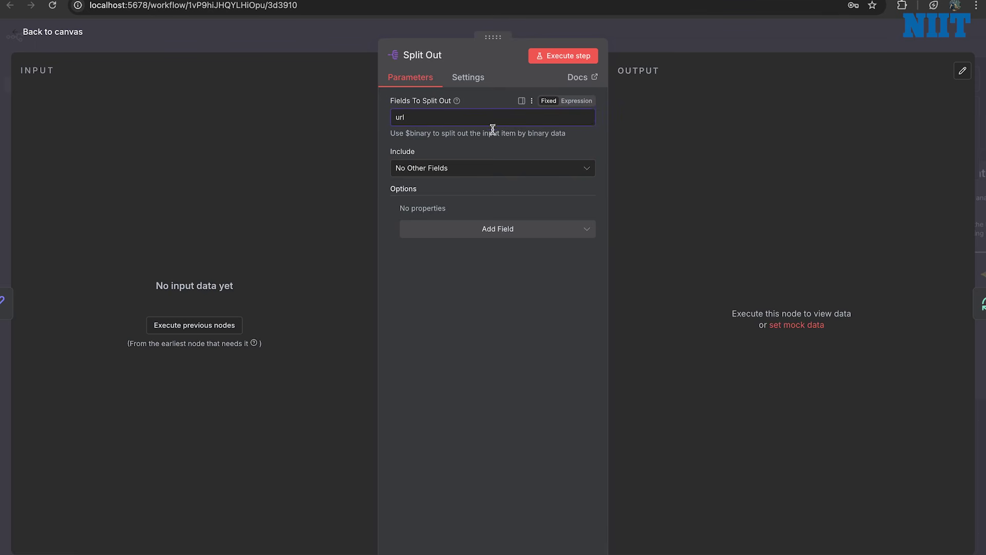
left_click(582, 104)
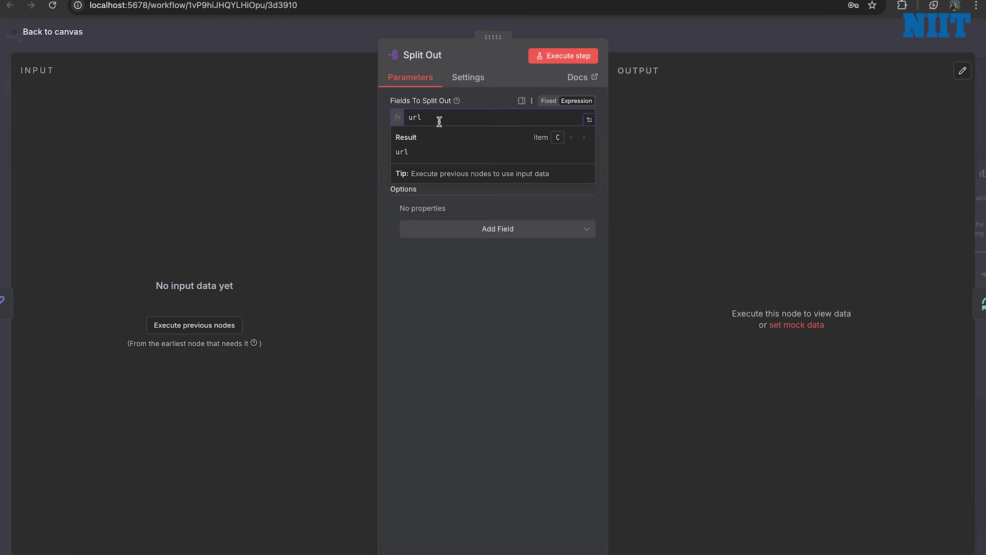
left_click(550, 102)
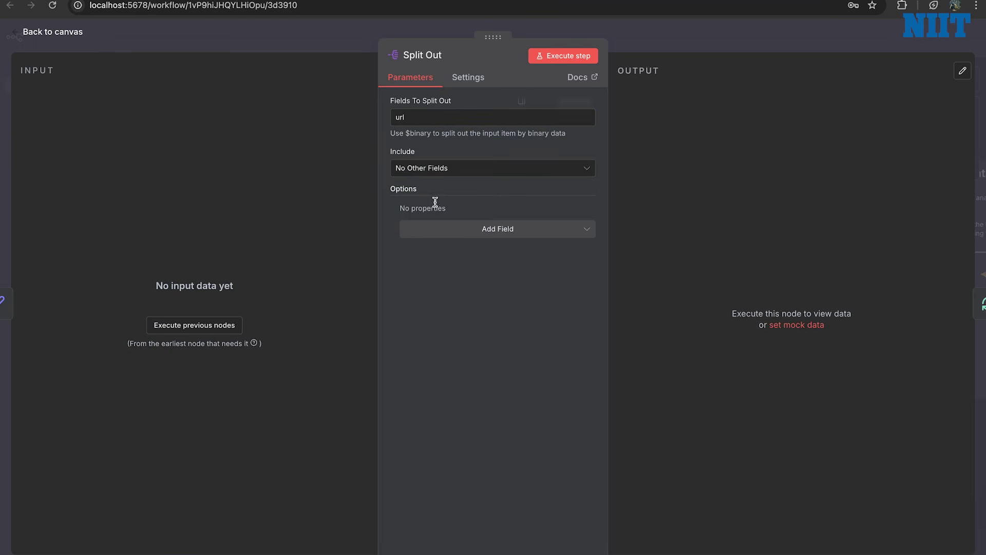
left_click(465, 172)
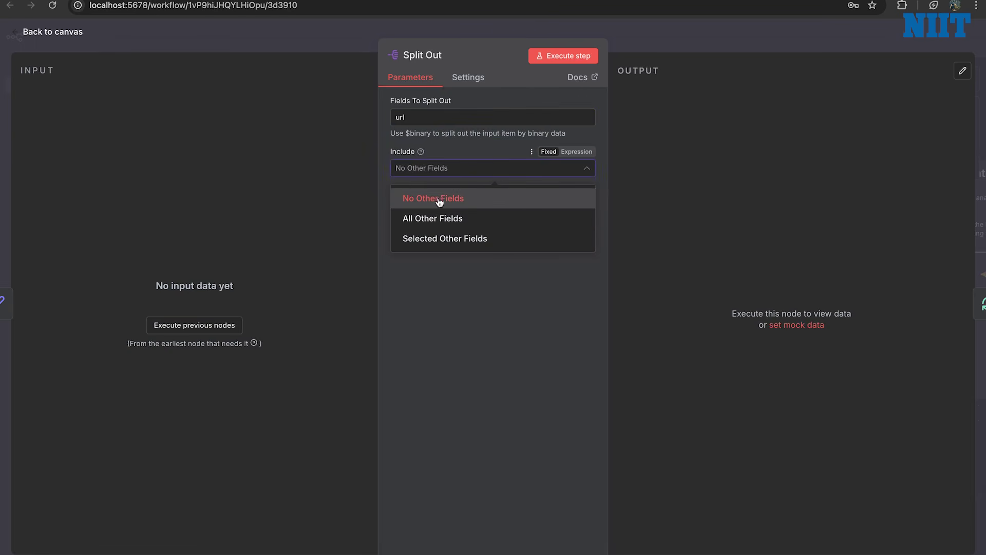
left_click_drag(439, 197, 348, 226)
left_click(330, 211)
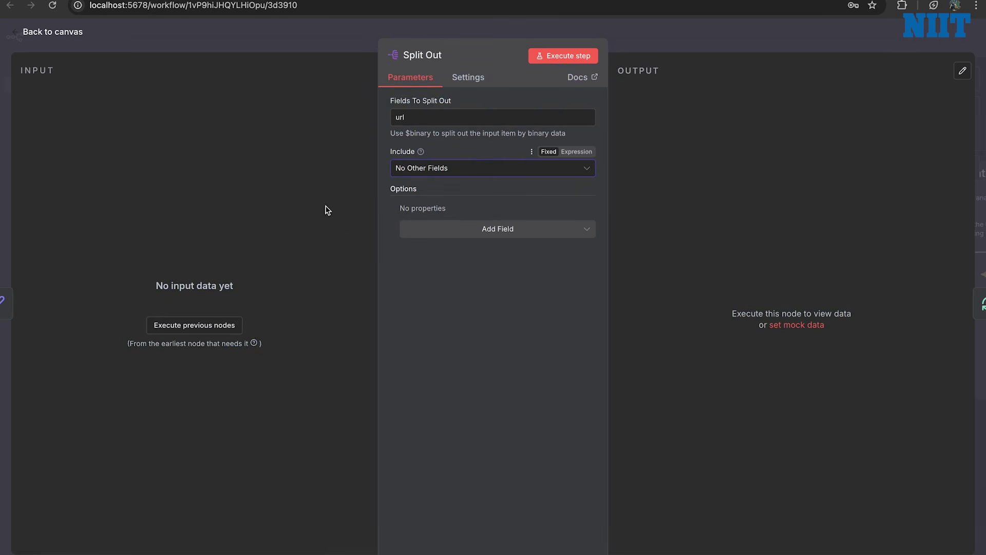
- Add the Include Binary and Destination Field Name options to the Split Out node, and return to the canvas
left_click(492, 230)
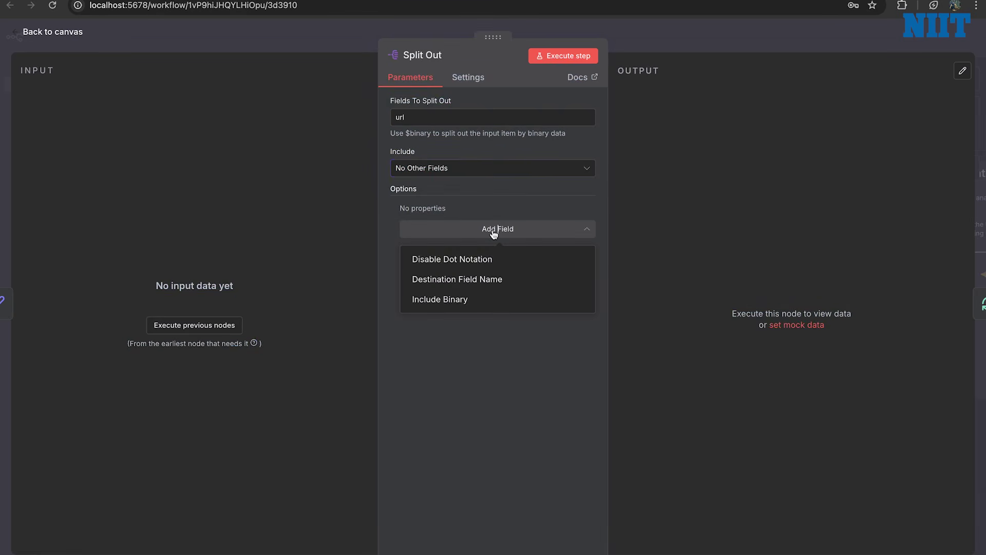
left_click(479, 300)
left_click(510, 254)
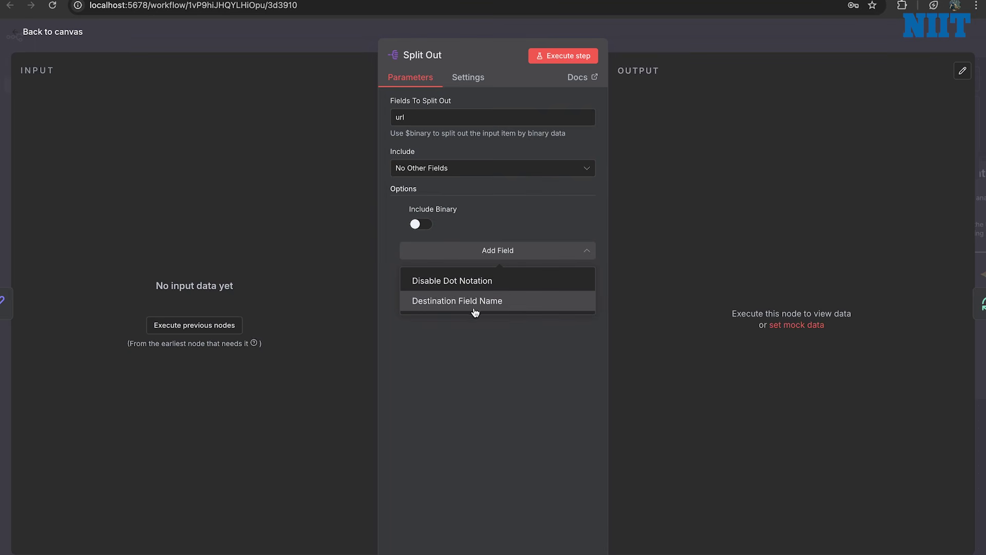
left_click(503, 308)
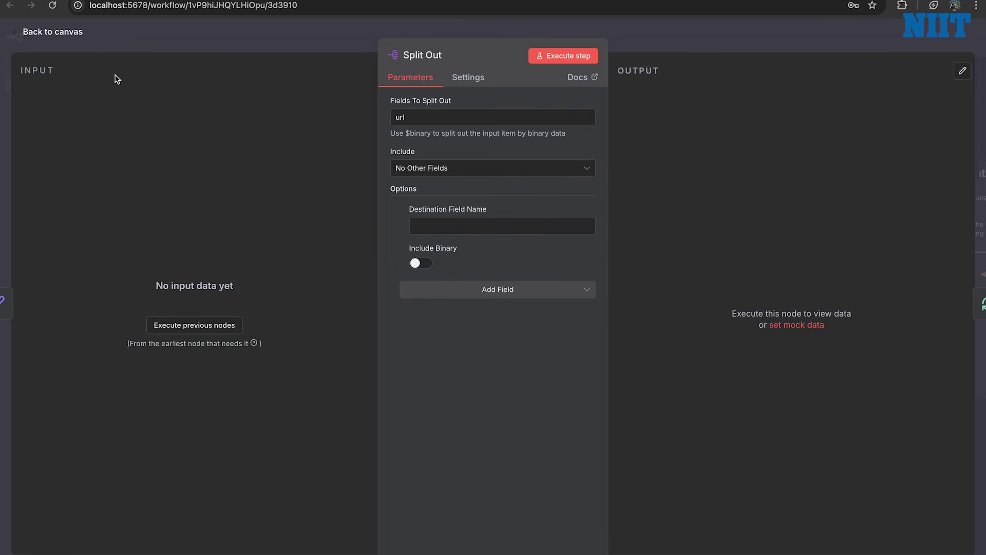
left_click(41, 33)
- Examine the URL expression of the RSS Read OF Tech News node, and return to the canvas
mouse_move(464, 283)
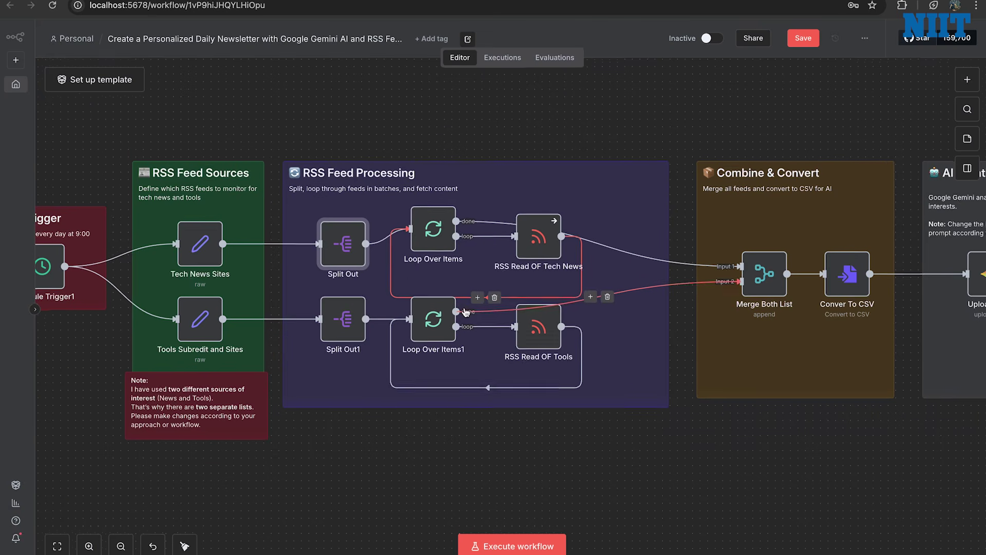
scroll(464, 282, "down", 2)
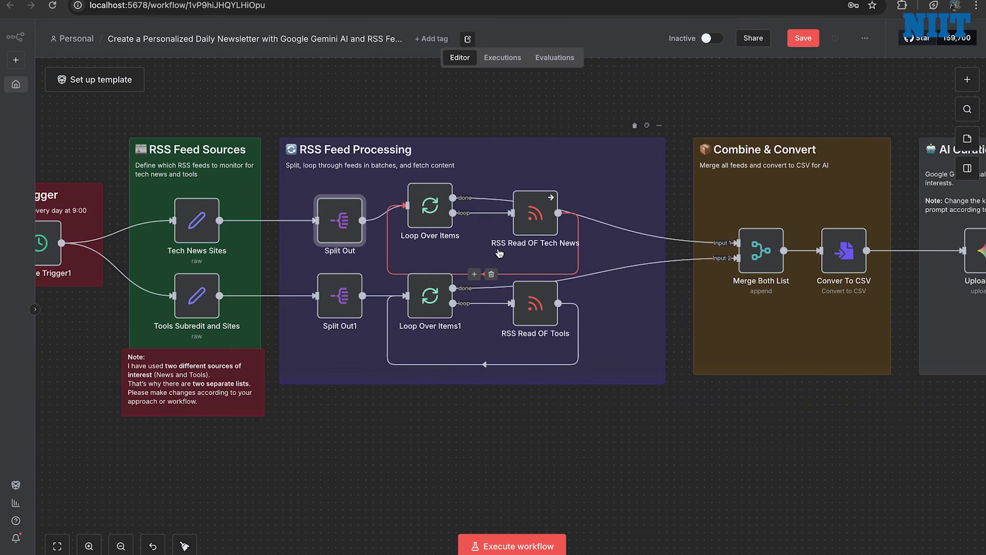
left_click(544, 220)
double_click(544, 220)
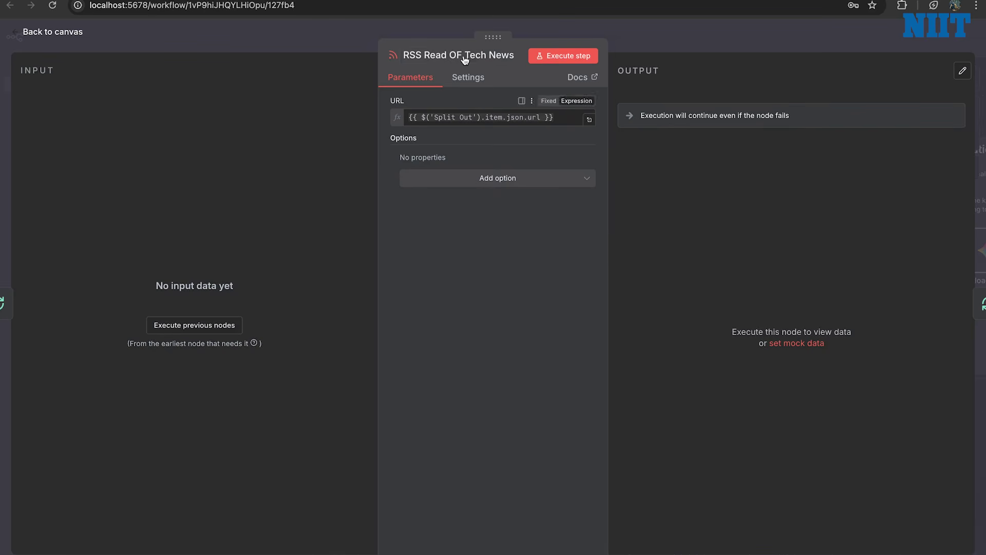
left_click(521, 119)
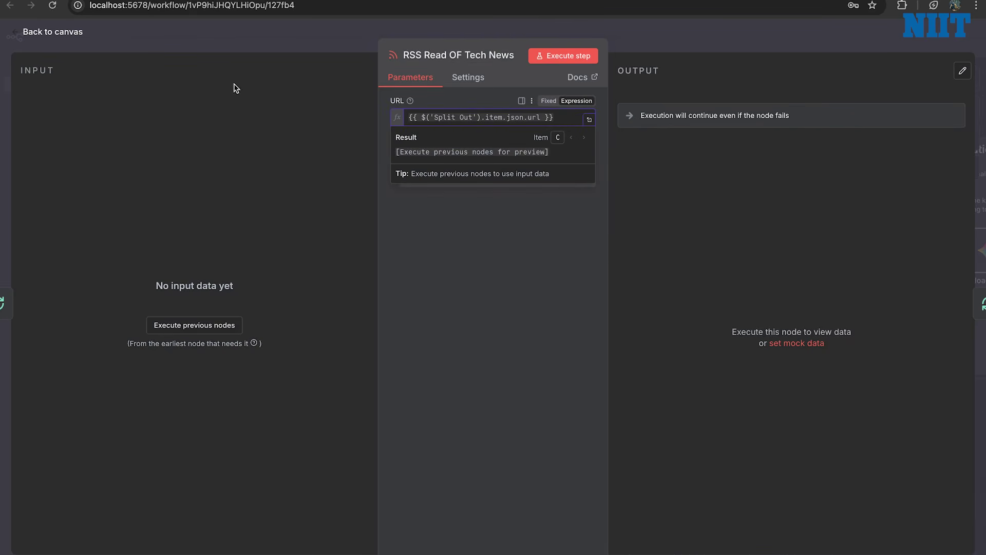
left_click(46, 33)
- Examine the URL expression of the RSS Read OF Tools node, and return to the canvas
scroll(532, 222, "down", 3)
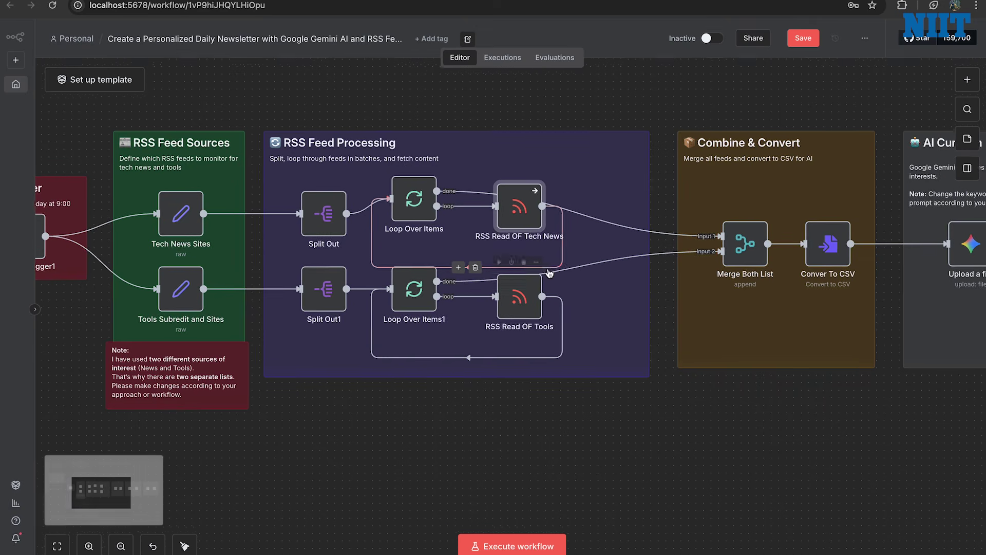
double_click(515, 294)
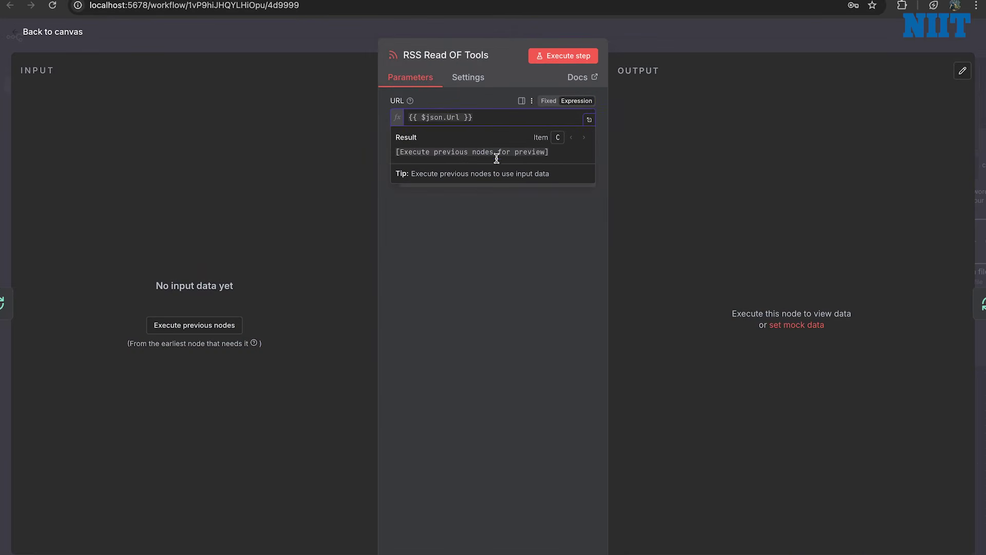
left_click(15, 36)
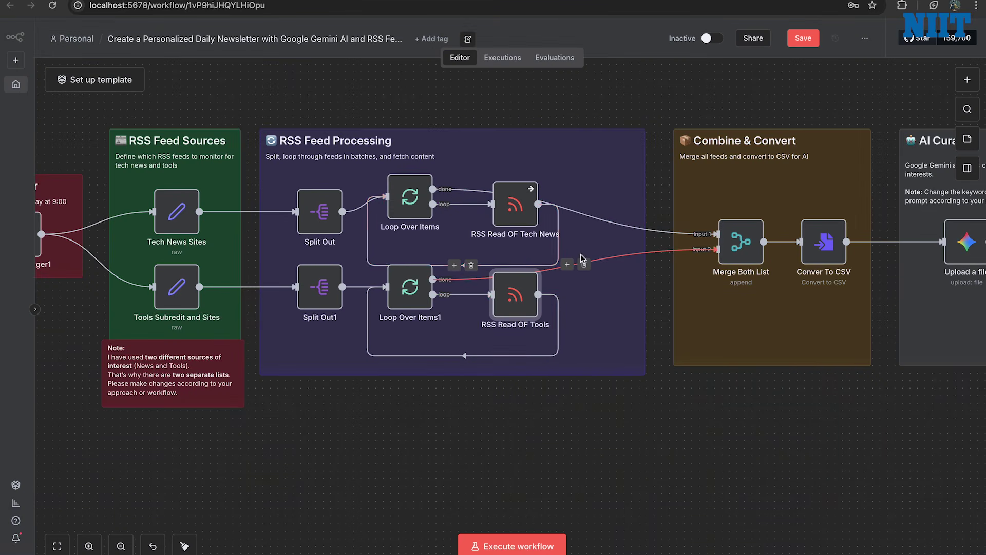
- Review the available file conversion operations in the Conver To CSV node, keep Convert to CSV, and return to the canvas
scroll(481, 167, "right", 5)
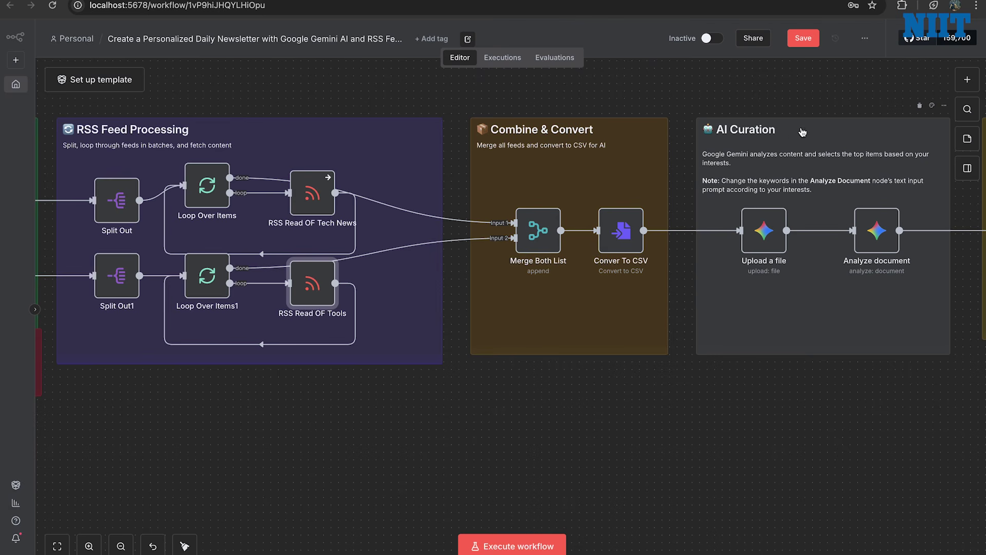
scroll(801, 134, "right", 2)
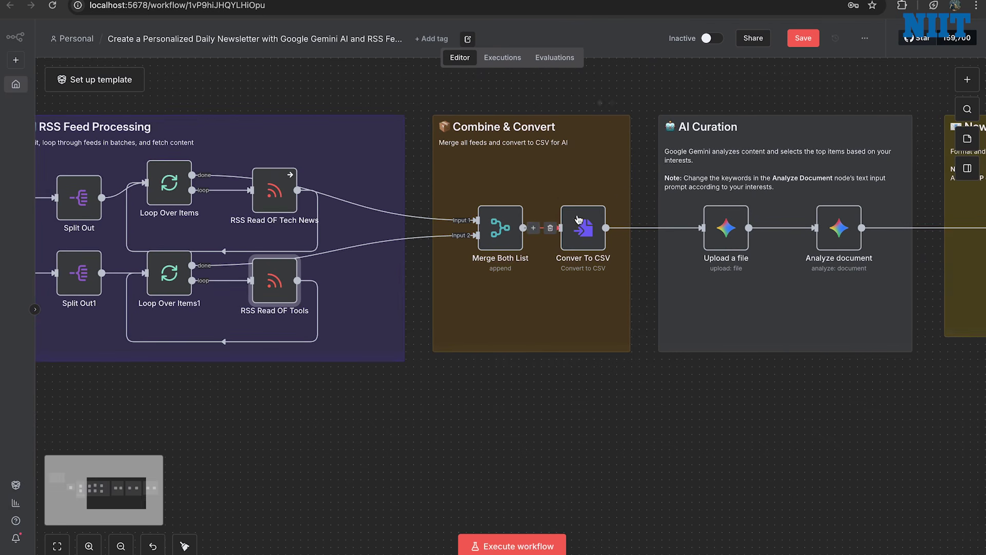
double_click(593, 226)
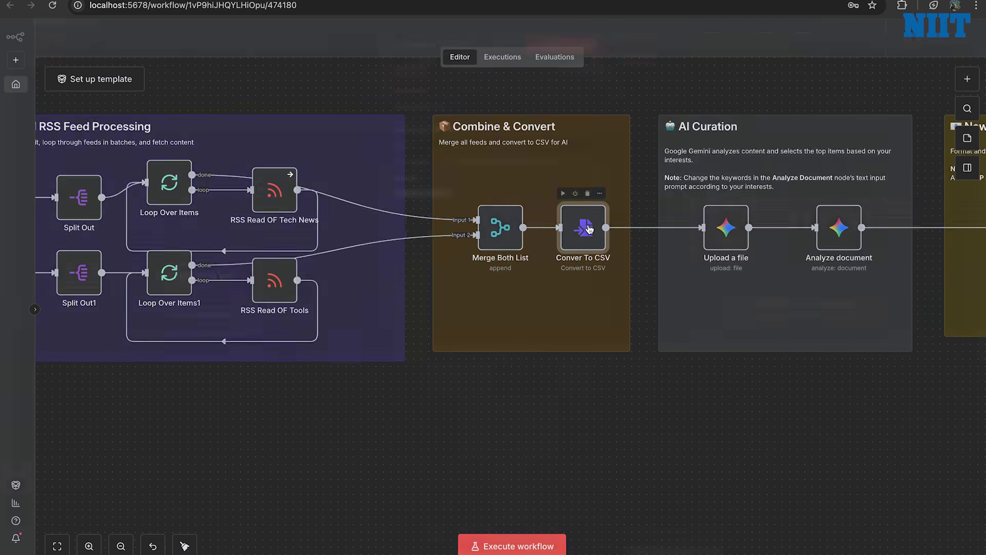
left_click(504, 308)
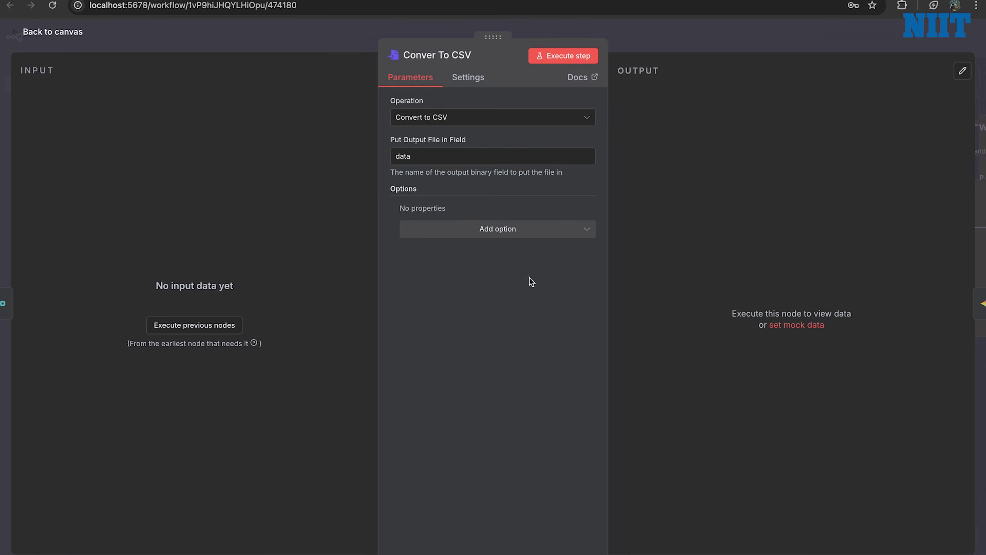
left_click(452, 116)
scroll(481, 217, "down", 5)
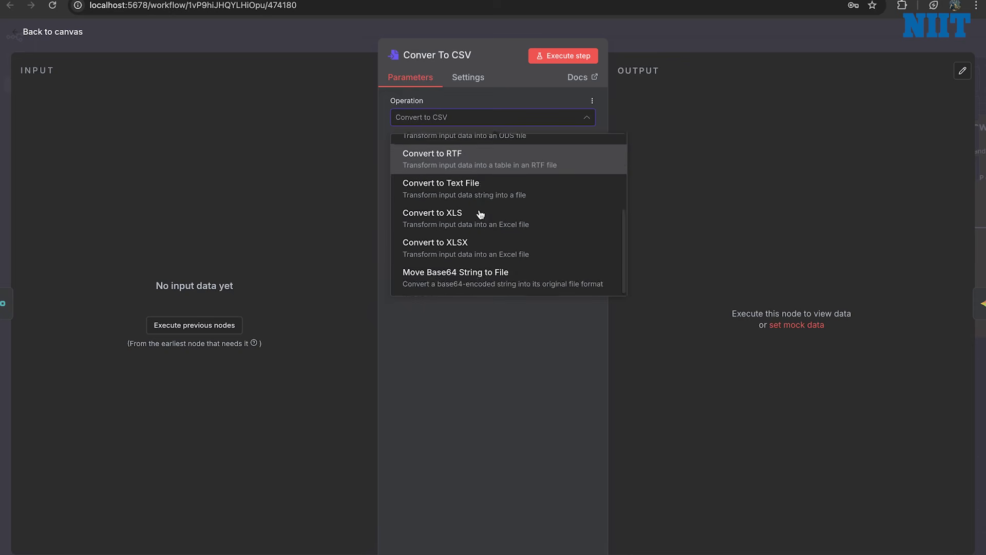
scroll(482, 218, "up", 5)
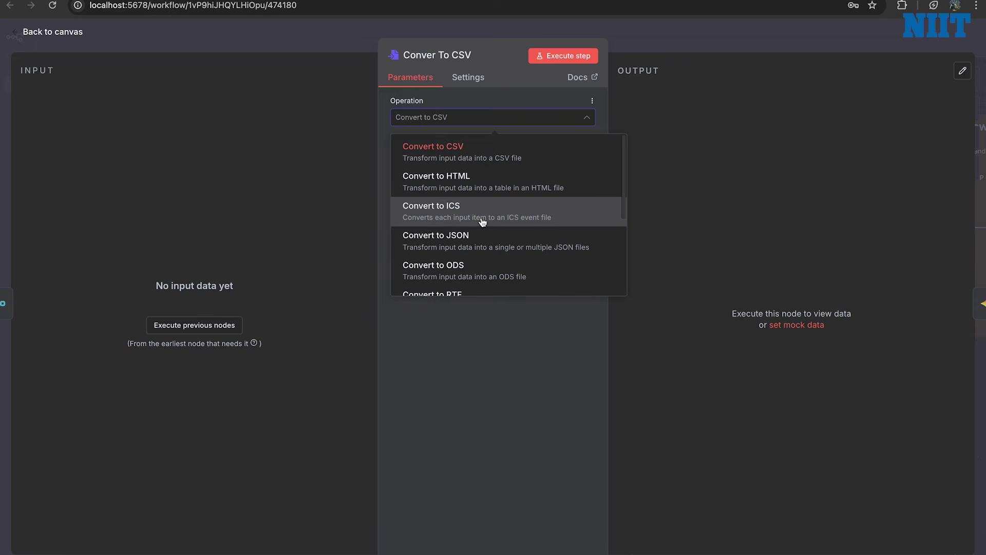
left_click(464, 149)
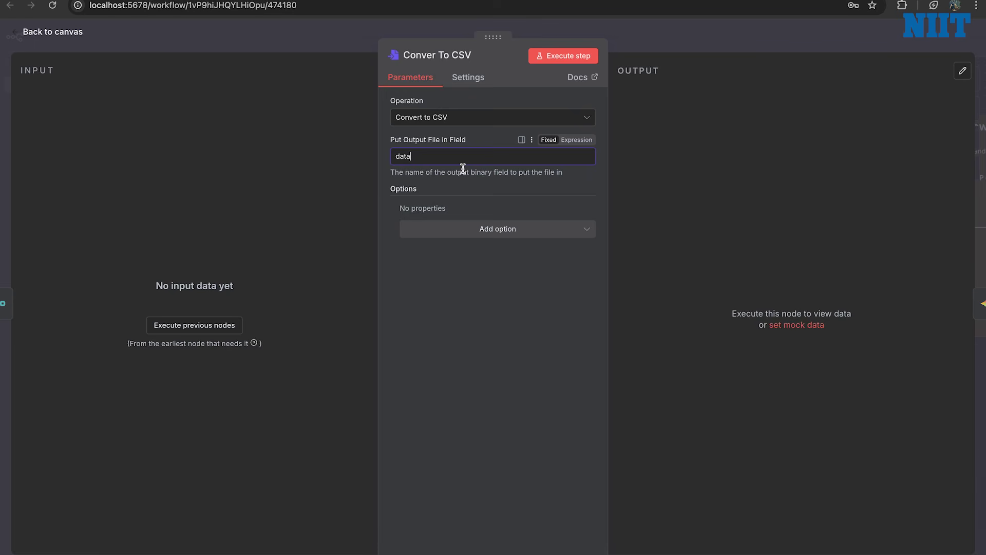
left_click(11, 34)
- Review the merge modes of the Merge Both List node, keep Append, and return to the canvas
left_click(498, 232)
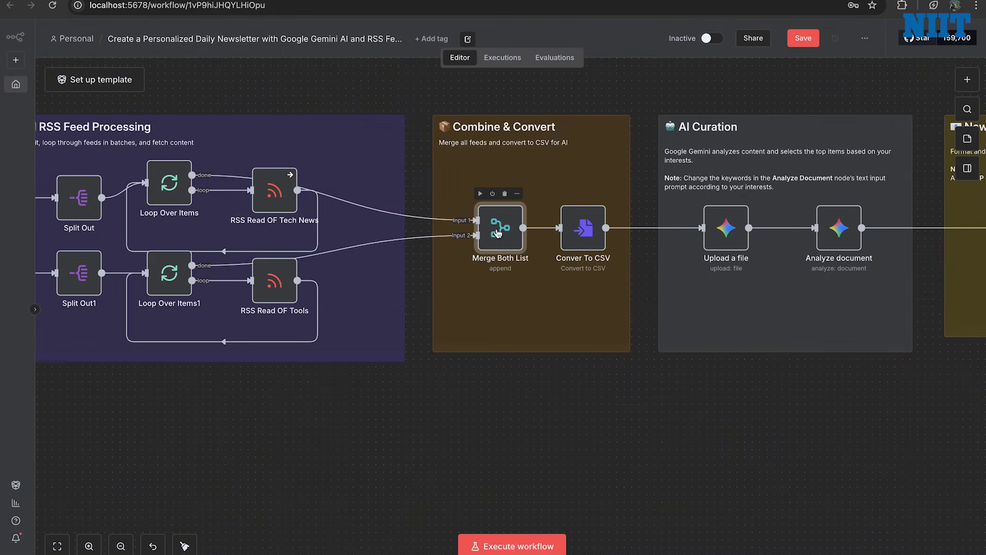
double_click(498, 232)
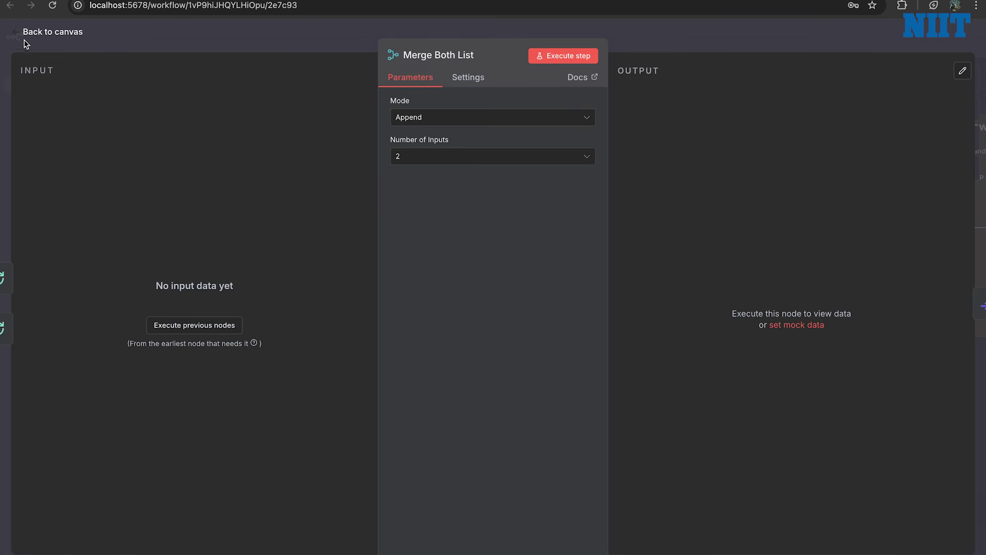
left_click(435, 123)
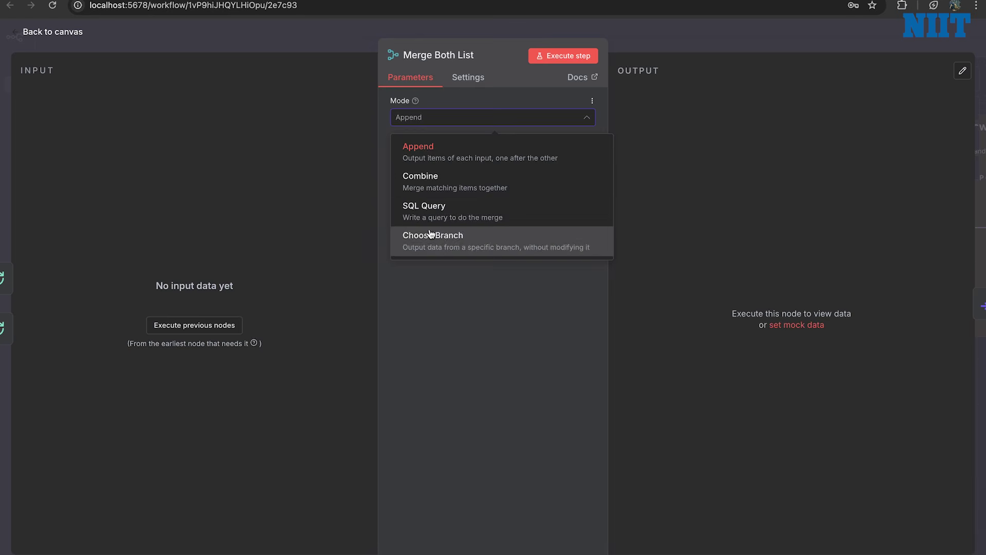
left_click(462, 153)
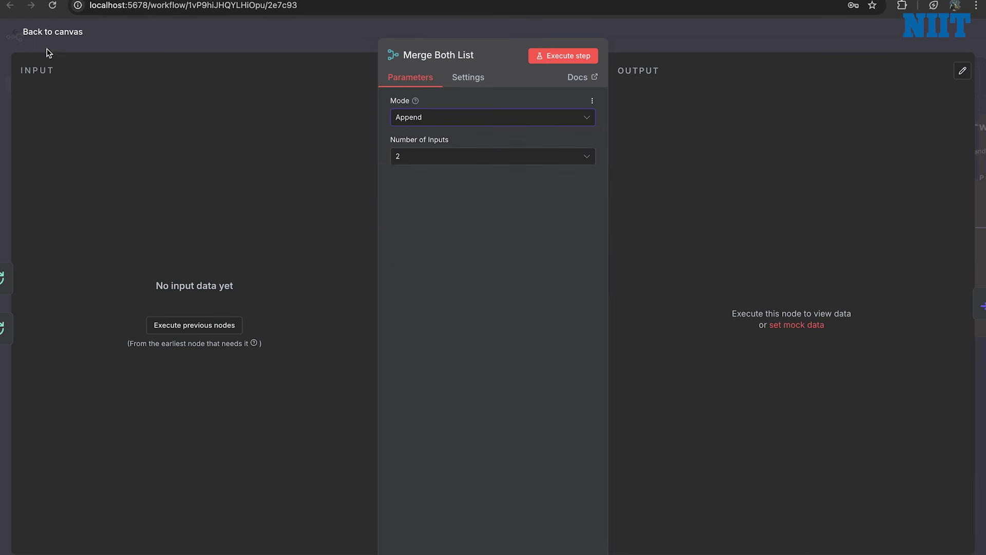
left_click(23, 34)
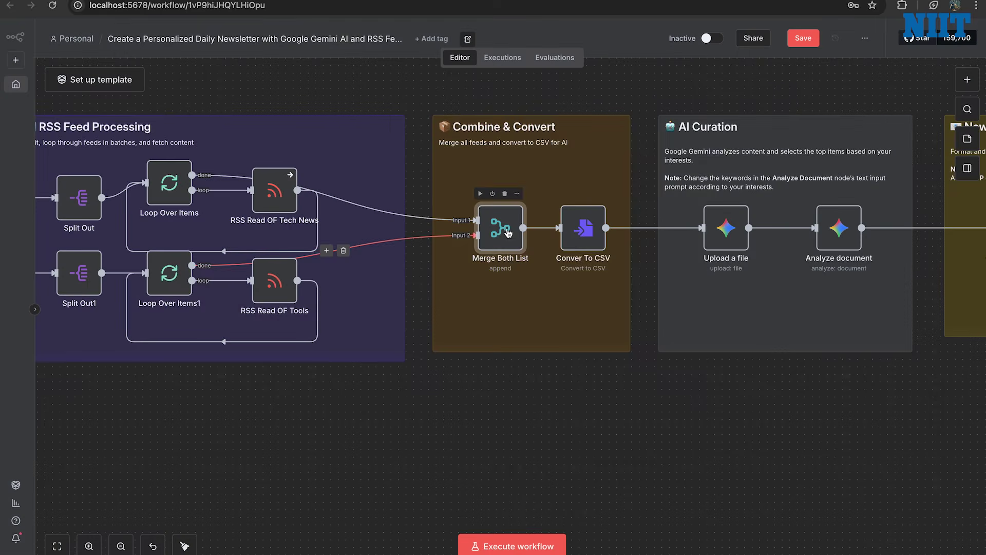
- Open the Upload a file node in the AI Curation section to examine its Gemini credential and file upload parameters
scroll(509, 232, "right", 5)
scroll(509, 233, "right", 3)
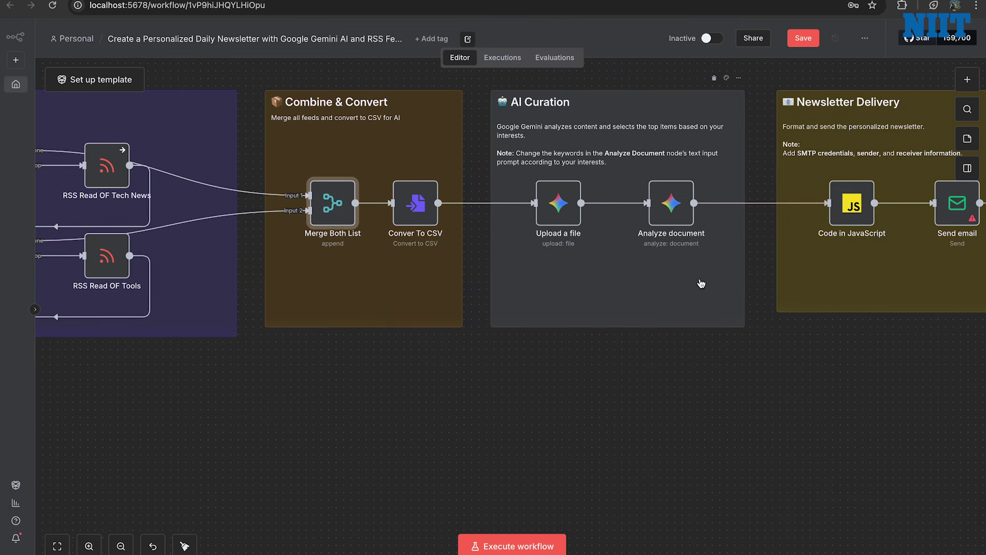
mouse_move(687, 172)
double_click(559, 198)
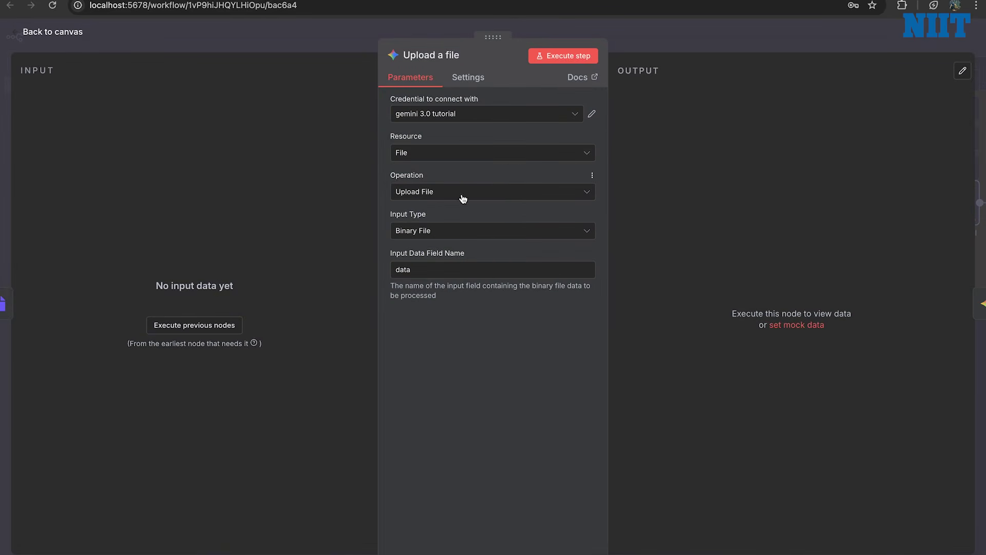
- Review the available operations and resource types of the Upload a file node, keeping Upload File and File
left_click(440, 194)
left_click(449, 198)
left_click(447, 199)
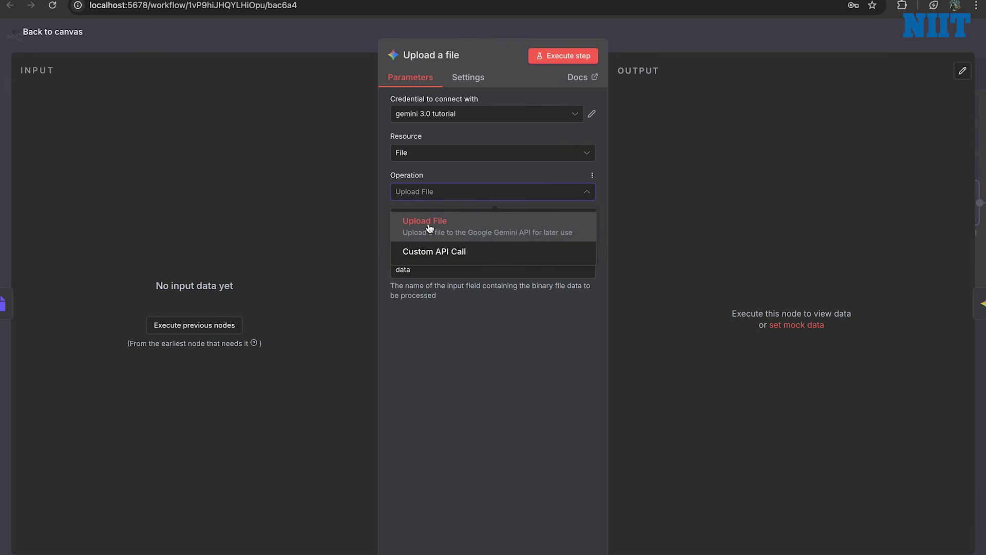
left_click(465, 196)
left_click(435, 158)
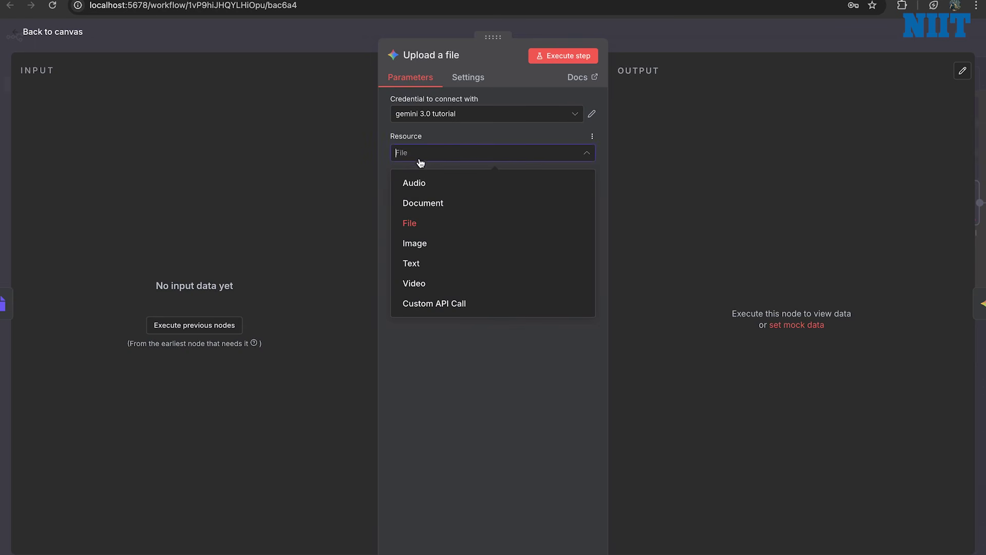
left_click(443, 159)
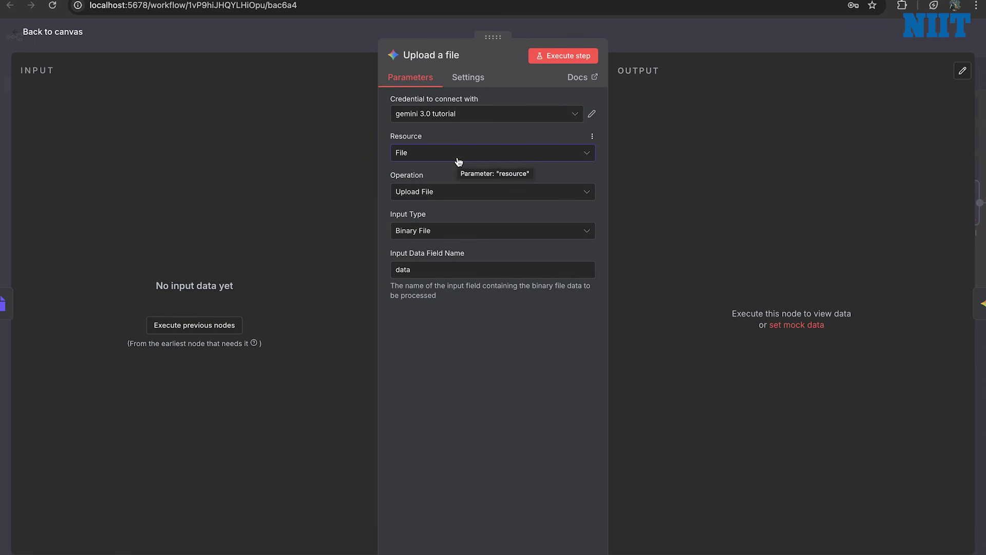
left_click(429, 155)
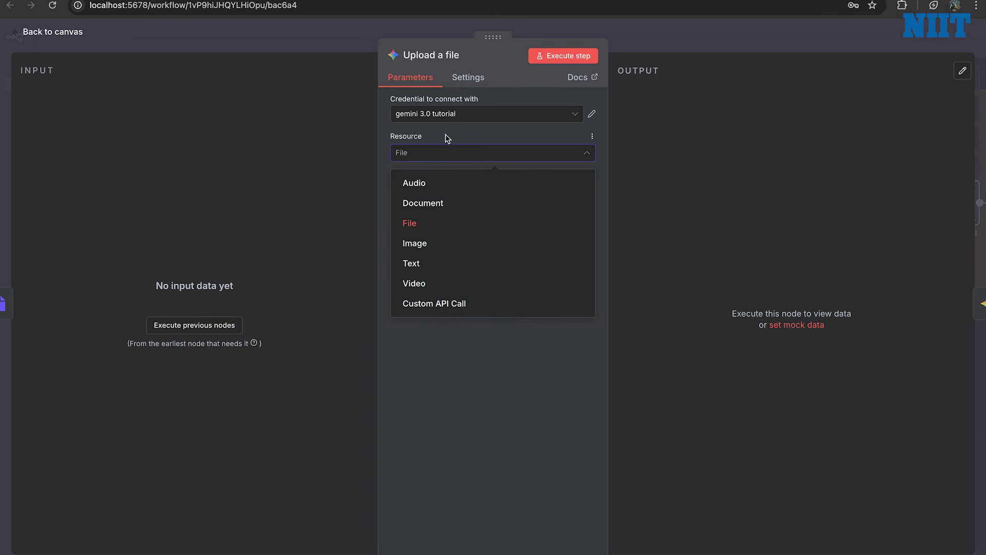
left_click(444, 139)
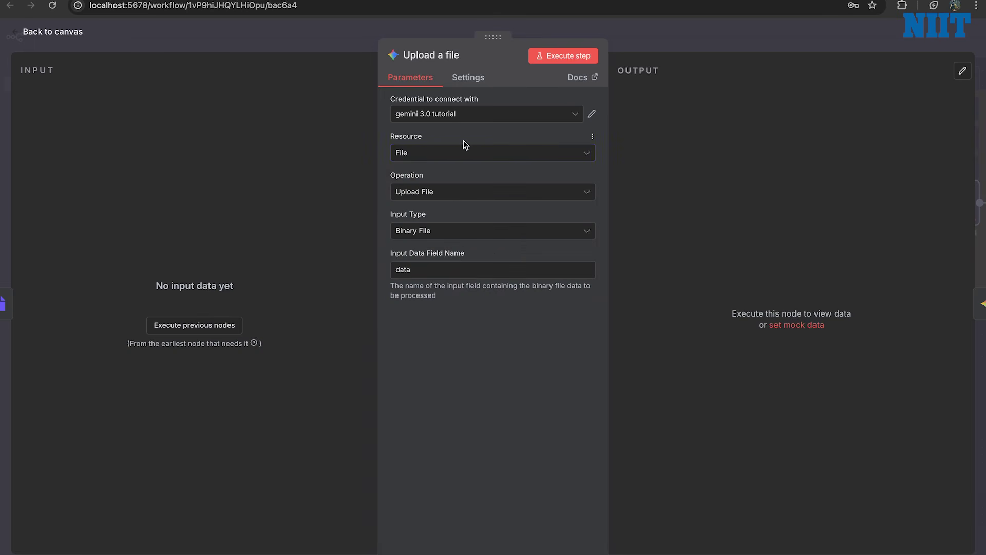
left_click(510, 154)
left_click(480, 146)
- Examine the Input Data Field Name parameter of the Upload a file node, and return to the canvas
mouse_move(400, 259)
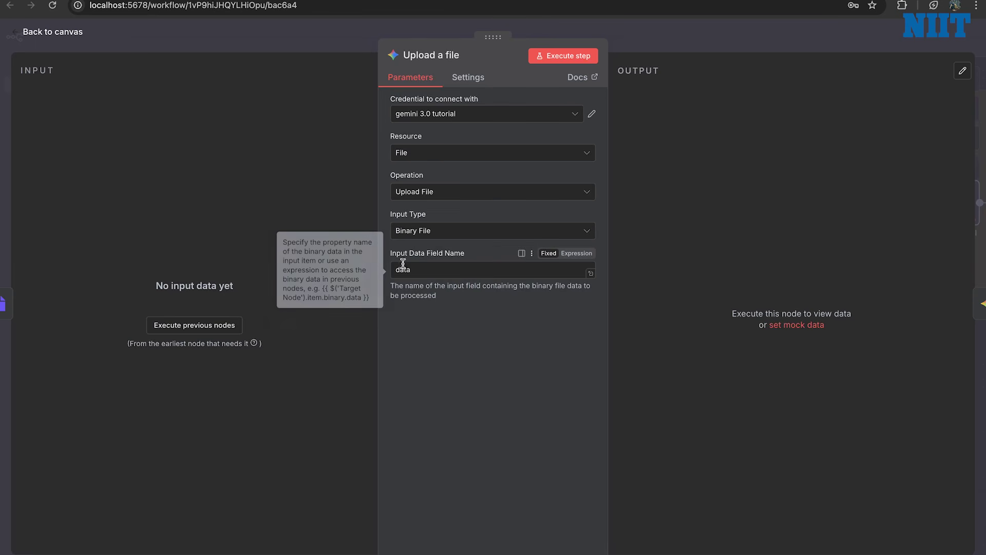
left_click_drag(389, 255, 465, 258)
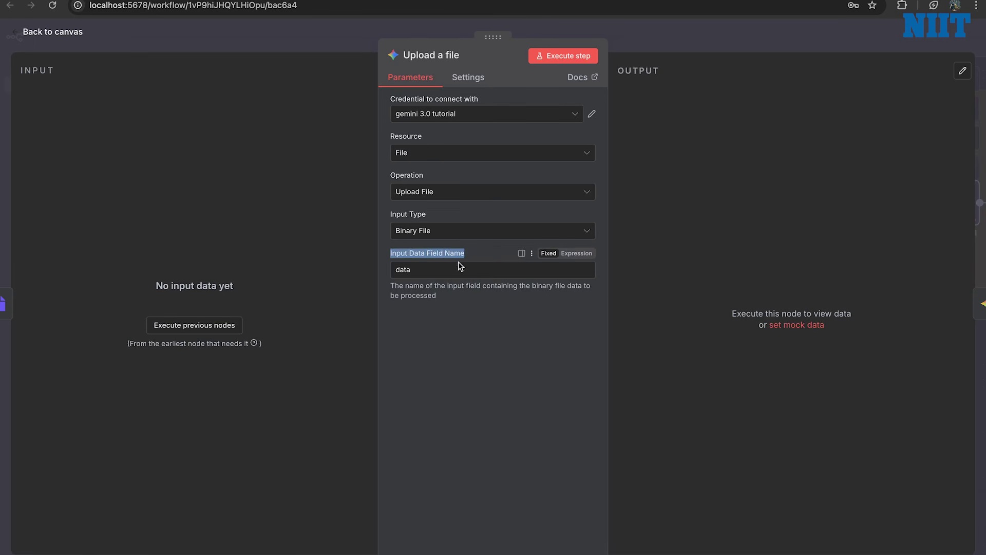
left_click(456, 269)
left_click(52, 32)
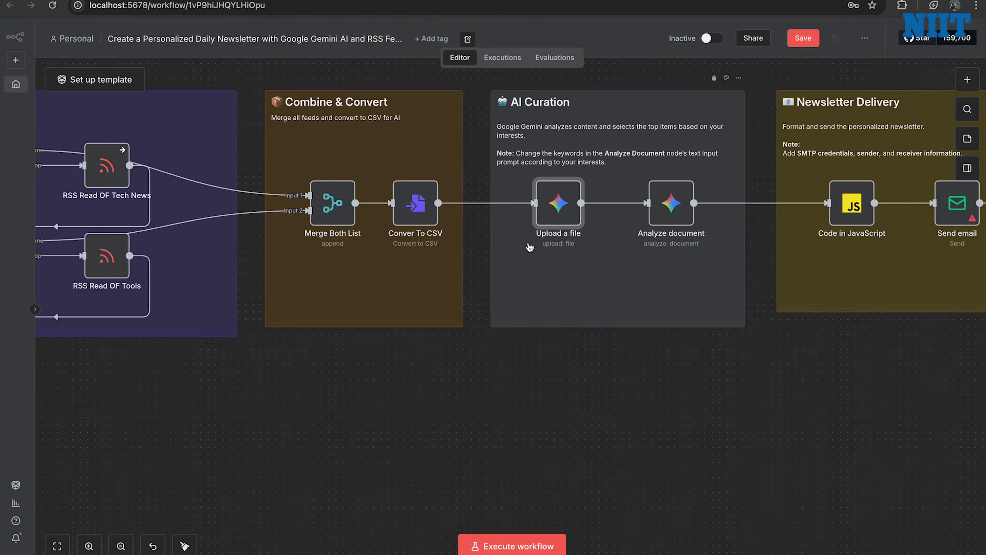
- Review the resource types of the Analyze document node, keep Document, and return to the canvas
double_click(668, 220)
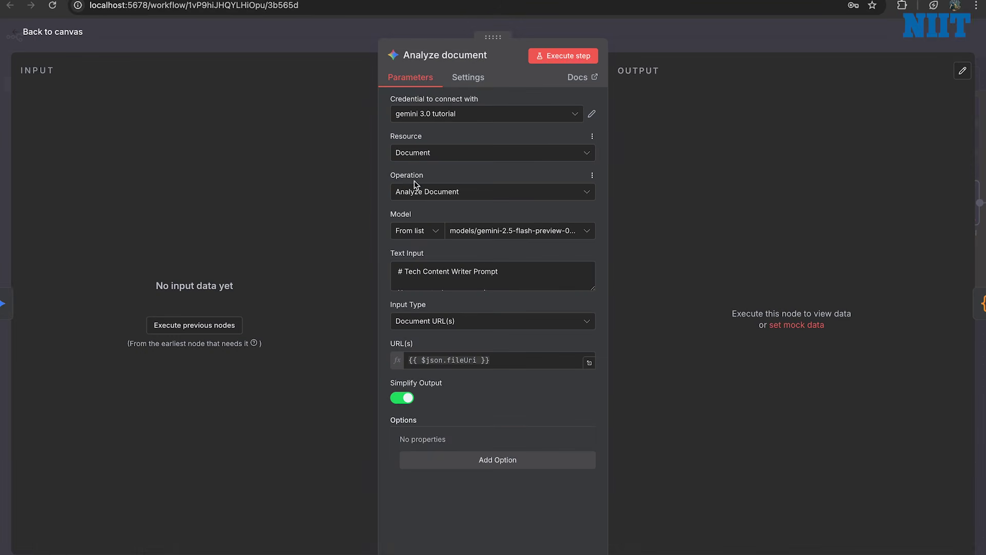
left_click(462, 152)
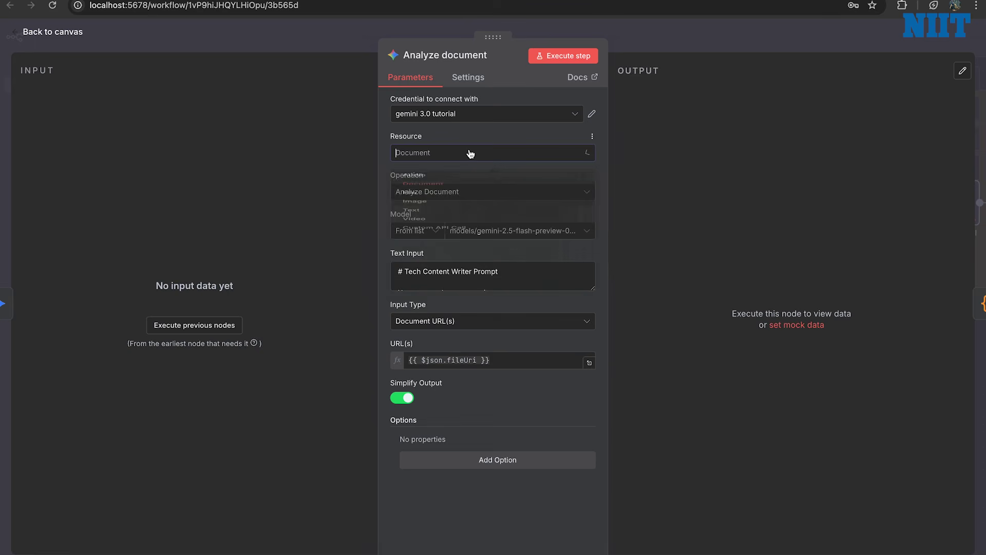
left_click(513, 98)
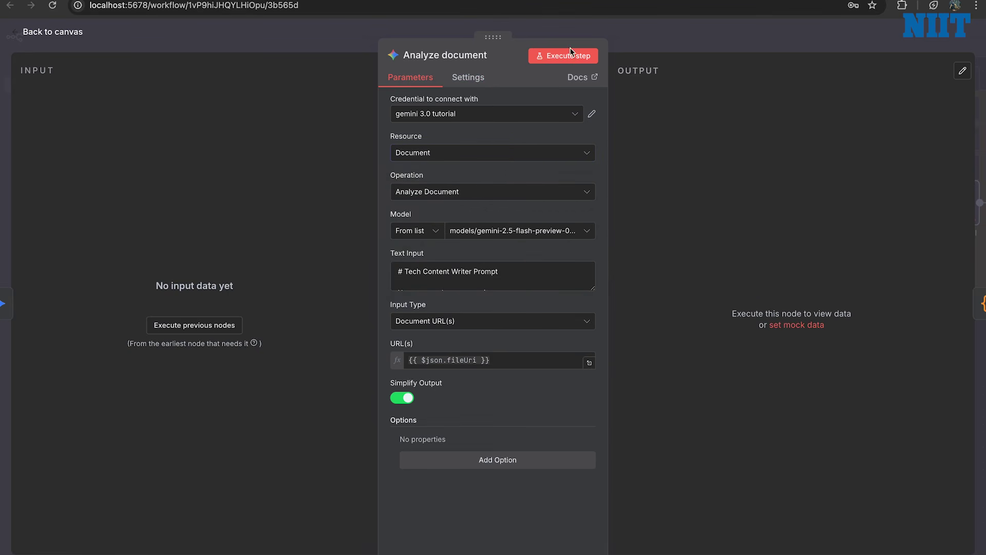
left_click(18, 33)
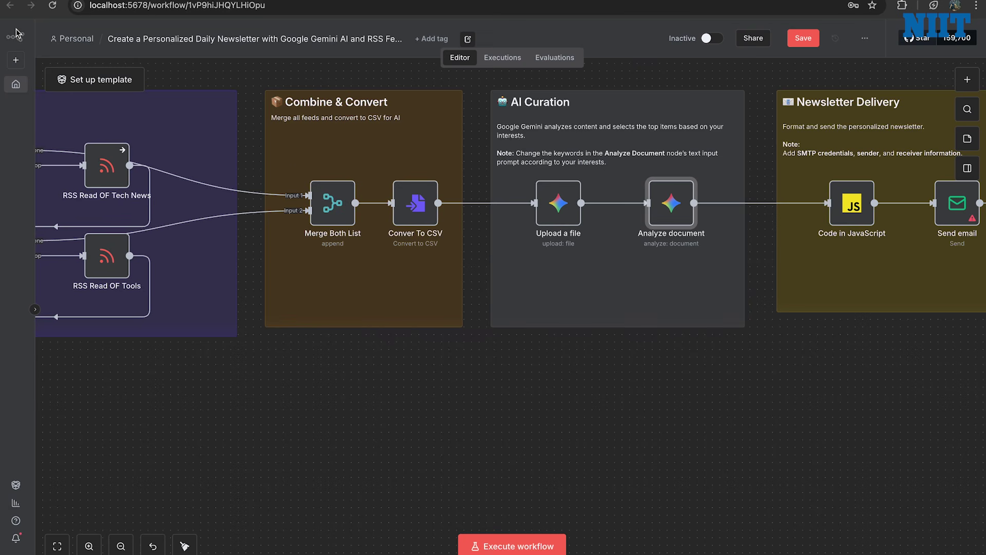
- Reopen the Analyze document node to examine its model, prompt and document URL parameters, and return to the canvas
scroll(503, 269, "right", 2)
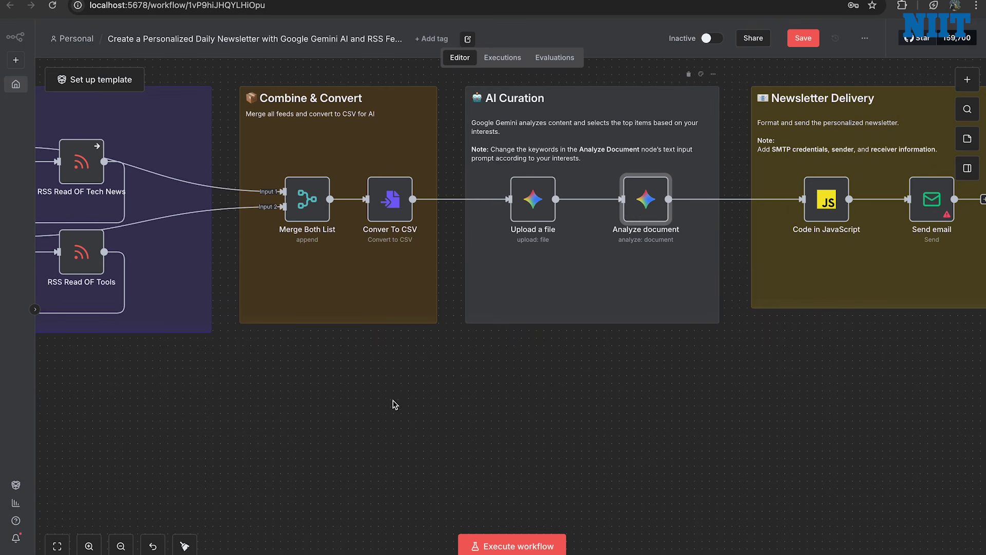
double_click(645, 202)
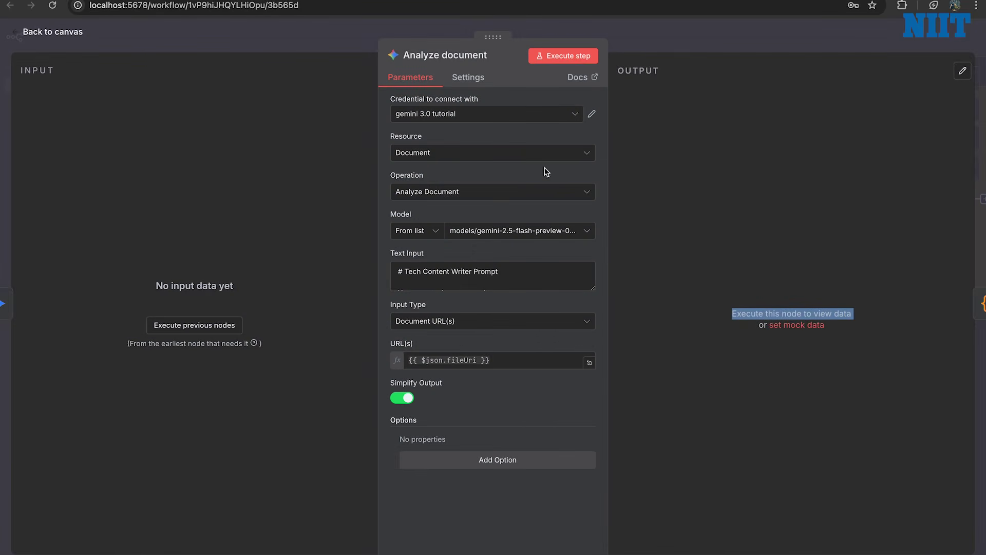
scroll(513, 286, "down", 5)
scroll(513, 286, "down", 2)
left_click(41, 36)
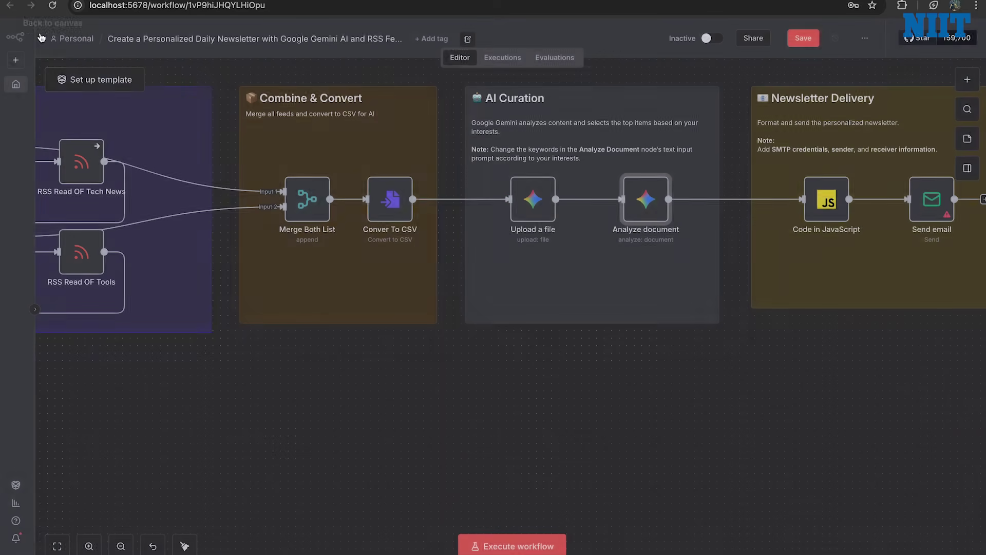
- Examine the HTML cleanup script of the Code in JavaScript node in the Newsletter Delivery section, and return to the canvas
scroll(586, 268, "right", 5)
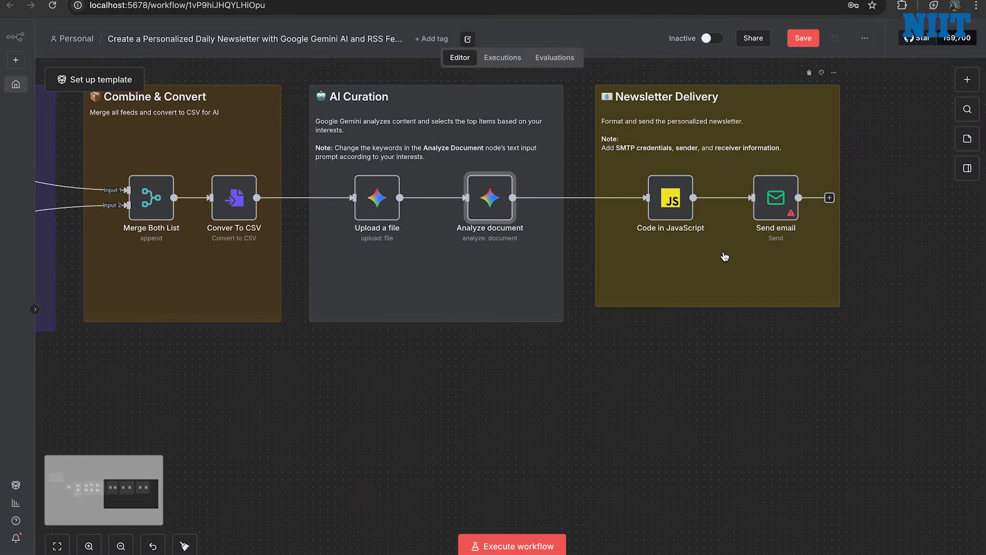
scroll(724, 256, "right", 1)
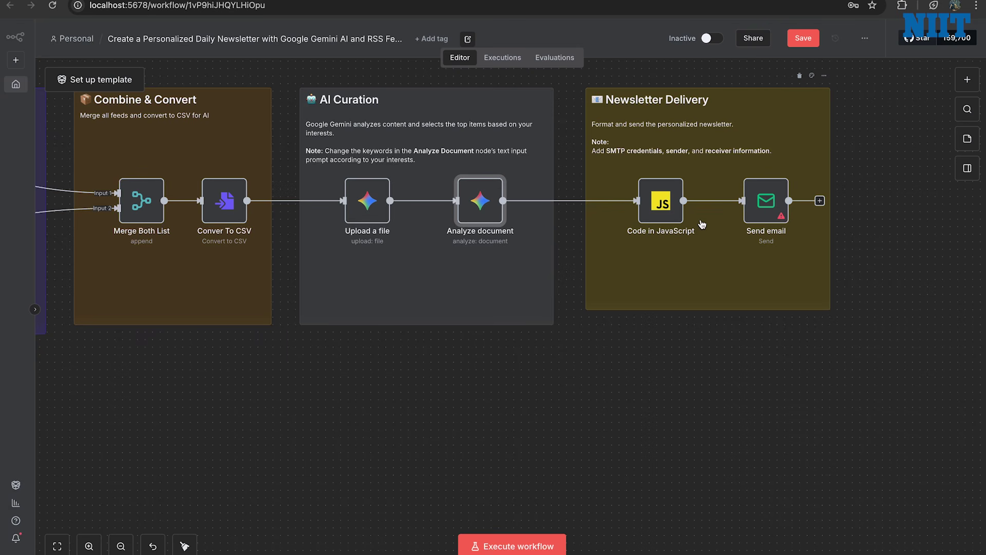
mouse_move(673, 206)
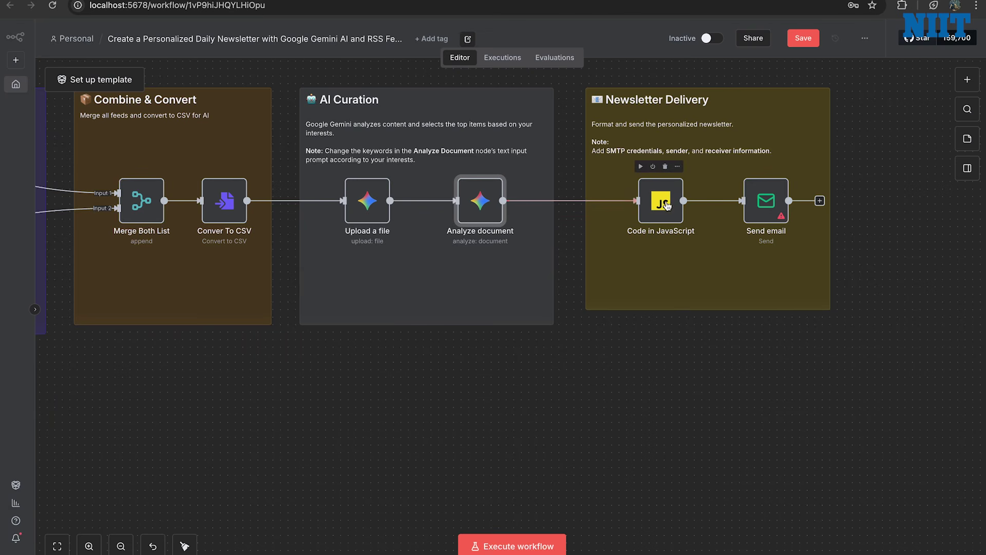
double_click(666, 206)
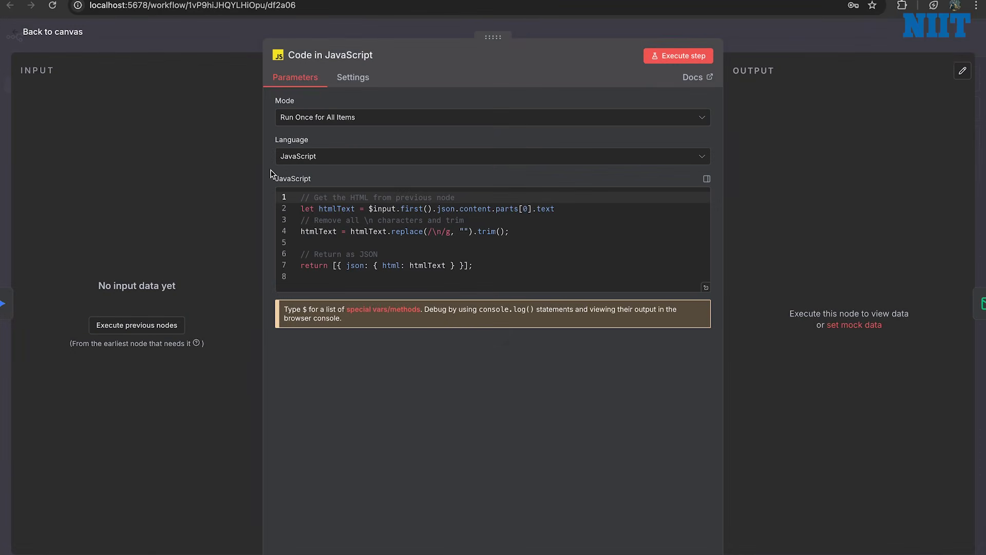
left_click(489, 273)
mouse_move(489, 274)
left_mouse_down()
mouse_move(326, 229)
mouse_move(292, 205)
mouse_move(523, 280)
mouse_move(502, 279)
left_mouse_up()
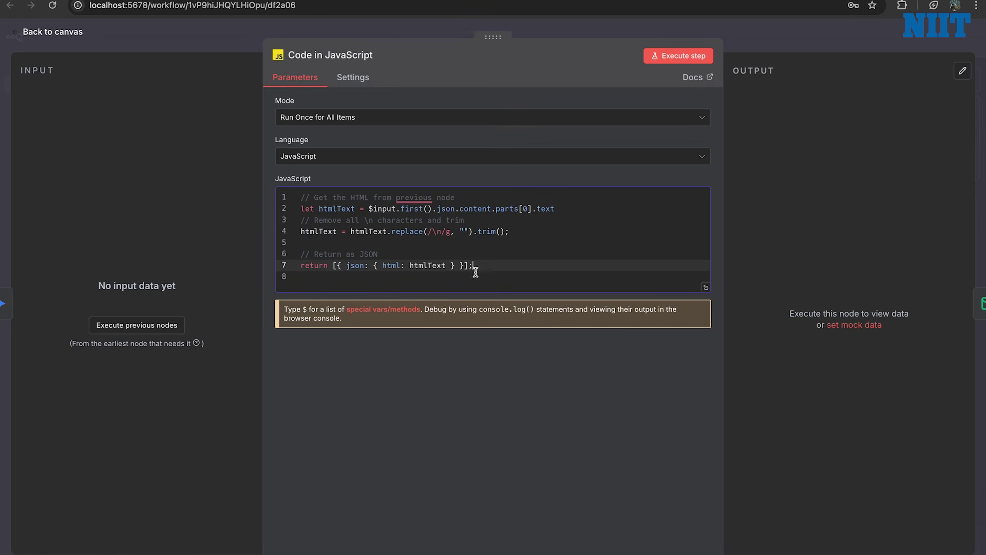
left_click(21, 36)
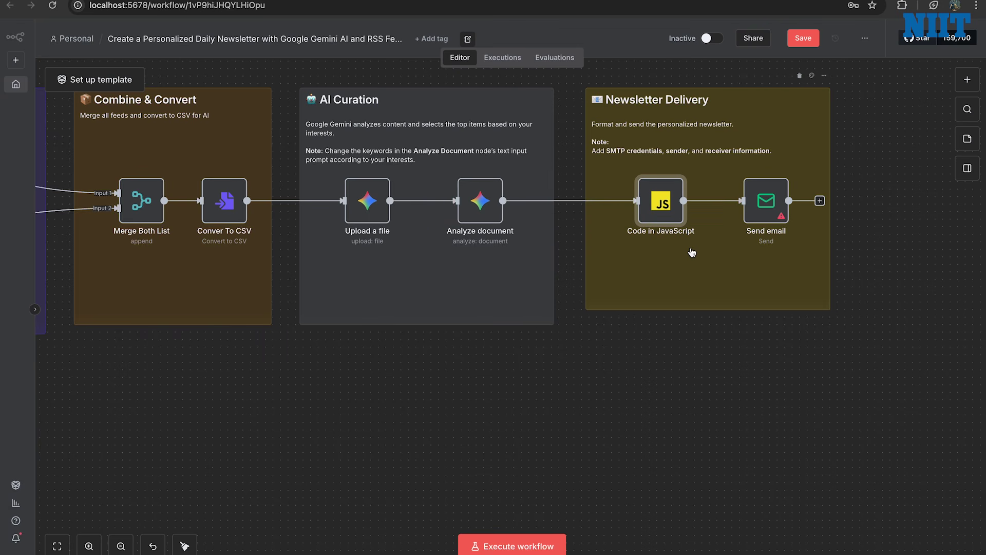
- Survey the whole workflow on the canvas, from the Newsletter Delivery section back to the Daily Trigger
mouse_move(778, 211)
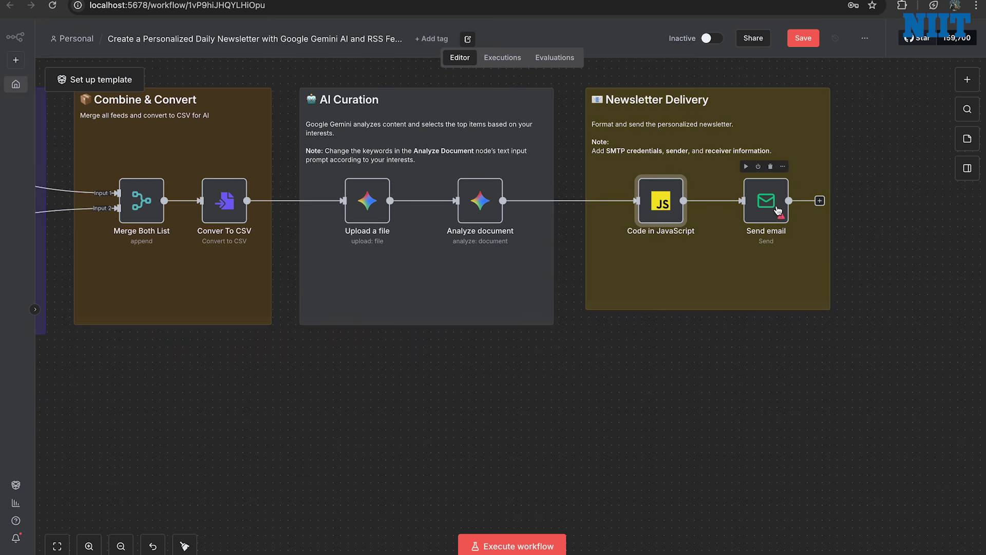
scroll(616, 206, "left", 3)
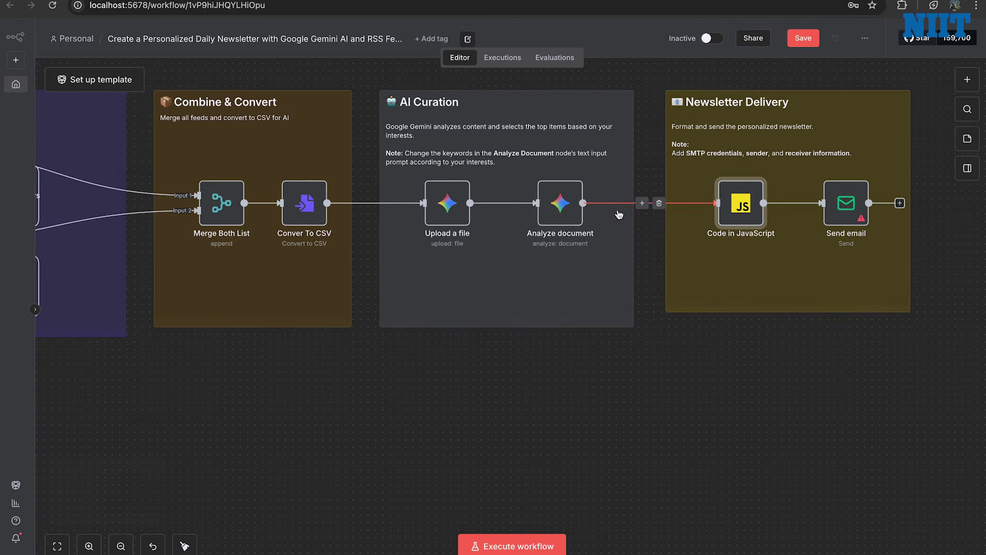
scroll(619, 215, "down", 5)
scroll(483, 276, "left", 3)
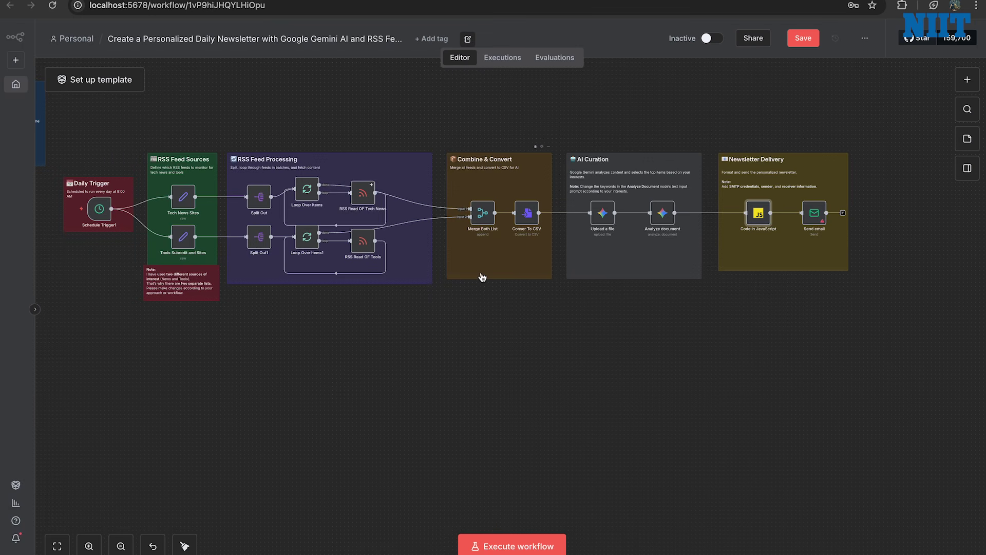
scroll(366, 236, "left", 3)
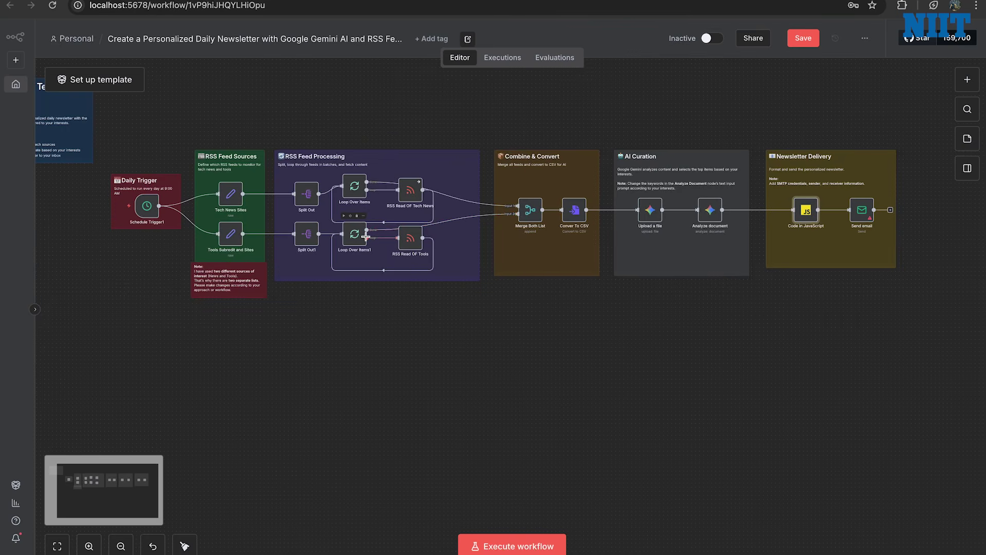